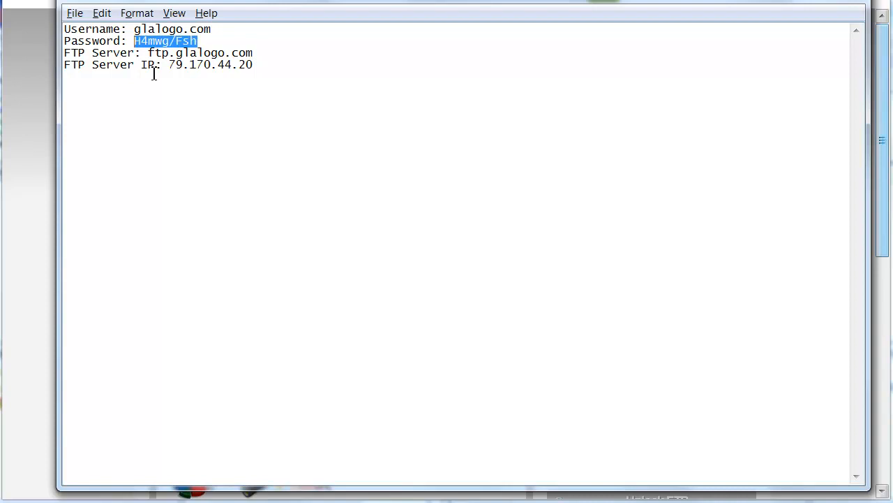
- Switch from the text notes to the hosting control panel and open the MySQL Databases page
{"action": "left_click", "coordinate": [785, 1]}
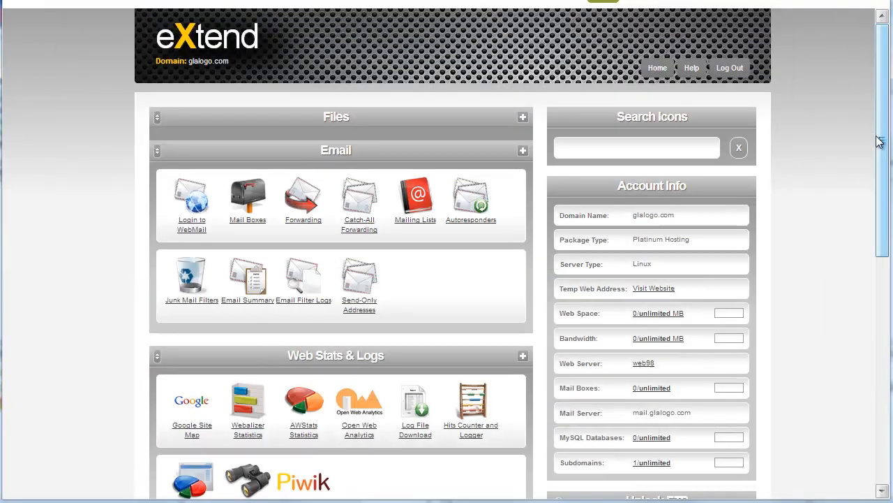
{"action": "scroll", "coordinate": [838, 144], "scroll_direction": "down", "scroll_amount": 3}
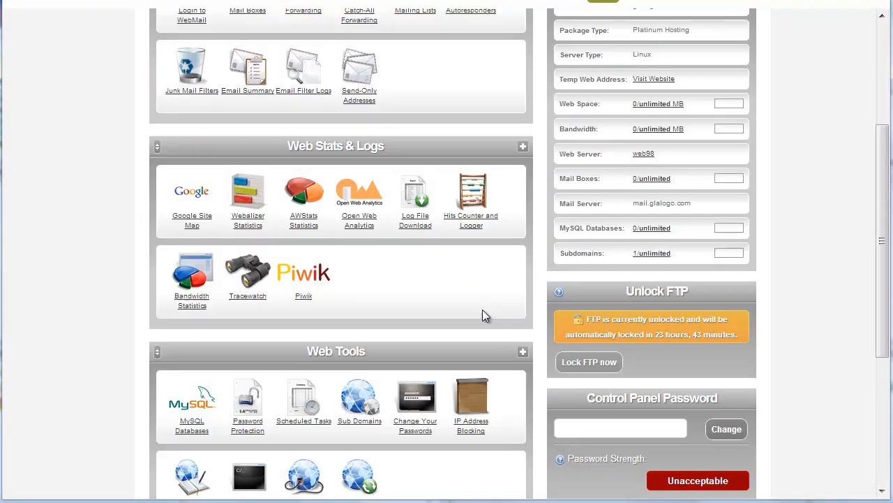
{"action": "left_click", "coordinate": [188, 432]}
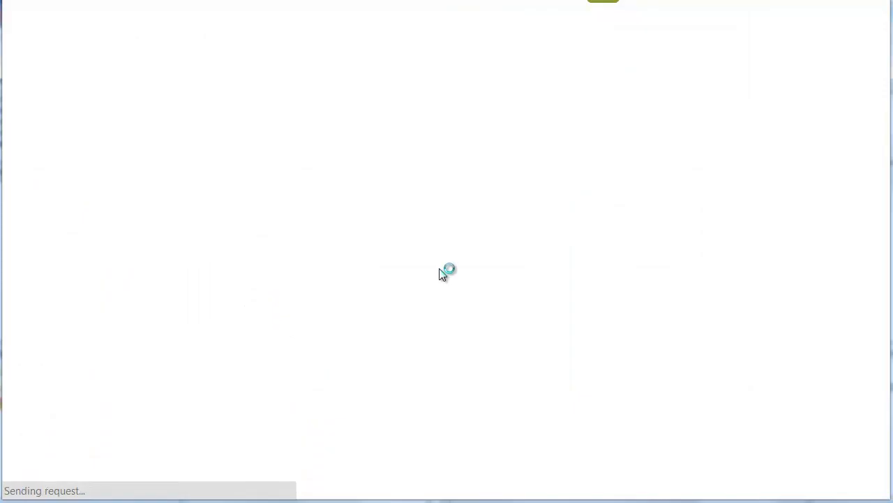
- Create a MySQL database with the username davegsqldb and the copied password
{"action": "left_click", "coordinate": [219, 354]}
{"action": "type", "text": "davegsql"}
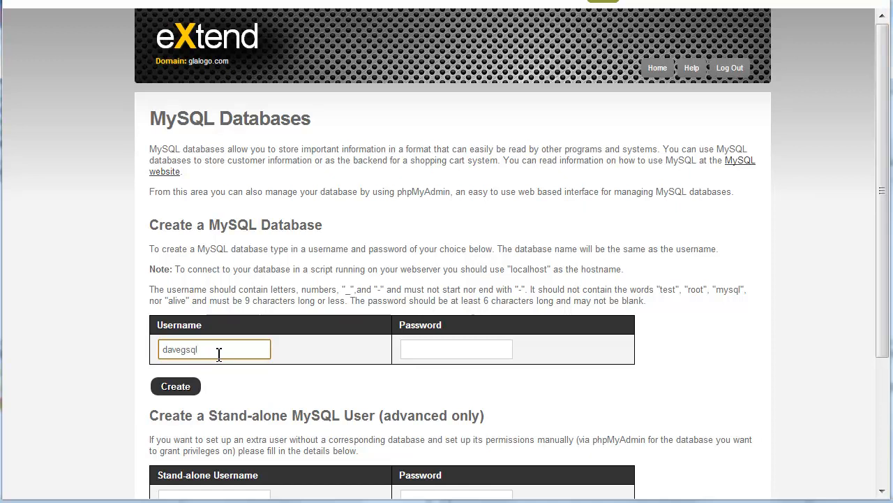
{"action": "type", "text": "db"}
{"action": "left_click", "coordinate": [439, 352]}
{"action": "key", "text": "ctrl+v"}
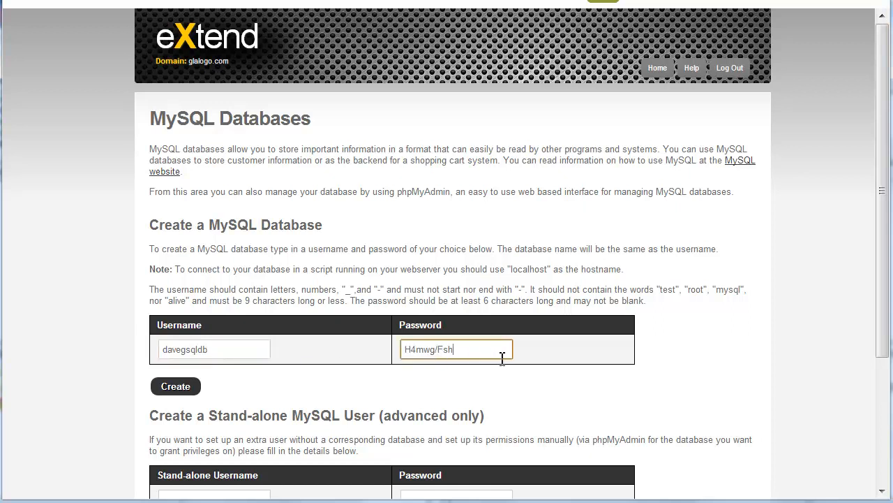
{"action": "left_click", "coordinate": [177, 388]}
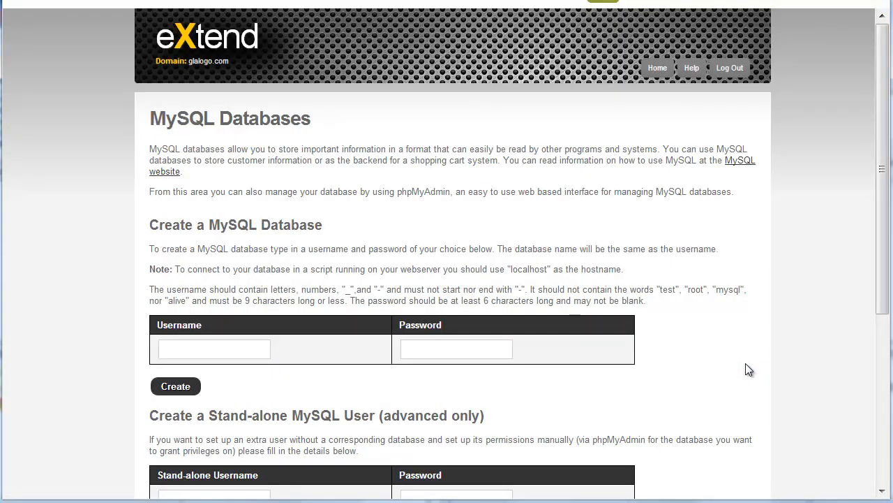
{"action": "scroll", "coordinate": [746, 367], "scroll_direction": "down", "scroll_amount": 3}
{"action": "scroll", "coordinate": [746, 368], "scroll_direction": "down", "scroll_amount": 3}
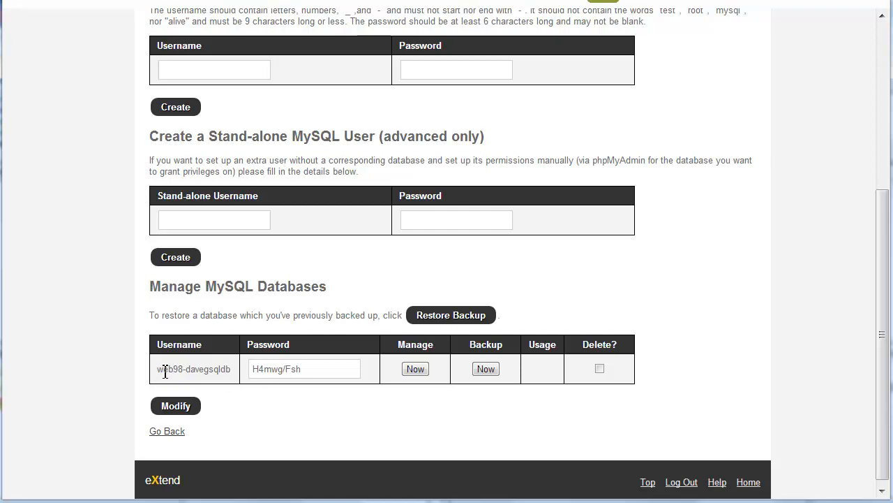
{"action": "left_click_drag", "start_coordinate": [159, 371], "coordinate": [254, 372]}
{"action": "key", "text": "ctrl+c"}
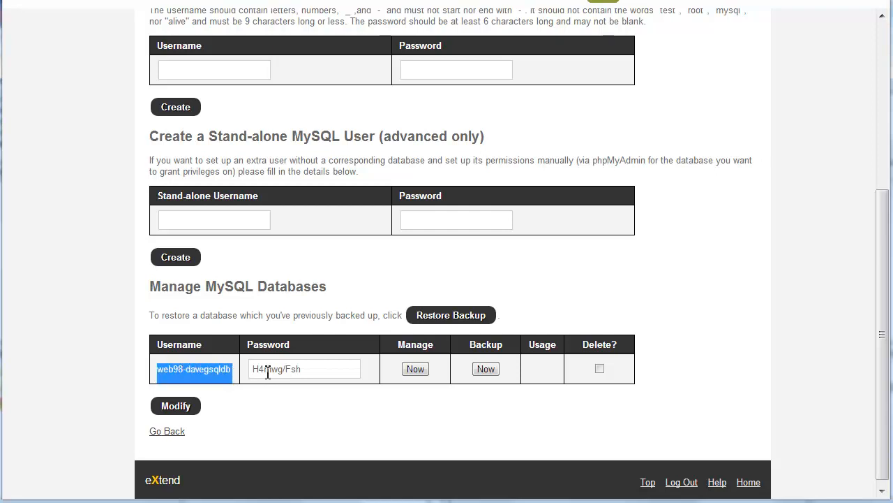
{"action": "left_click_drag", "start_coordinate": [314, 372], "coordinate": [370, 369]}
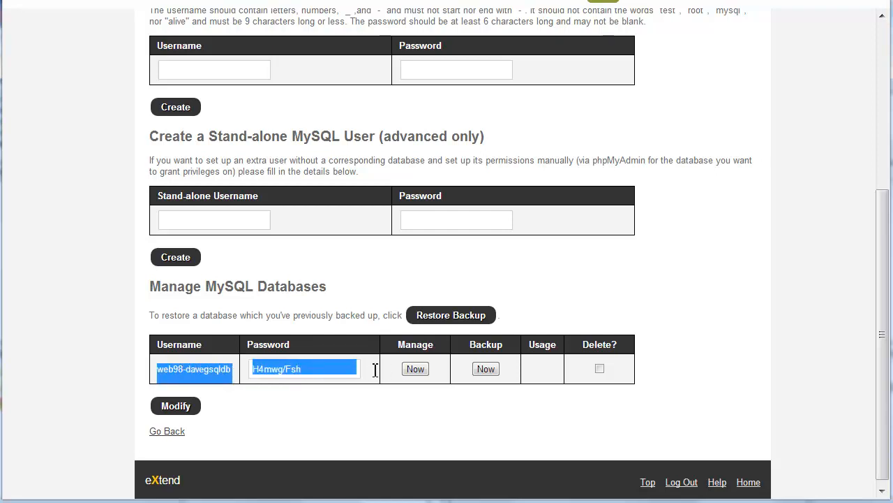
{"action": "left_click", "coordinate": [488, 501]}
{"action": "left_click", "coordinate": [501, 491]}
{"action": "left_click", "coordinate": [285, 64]}
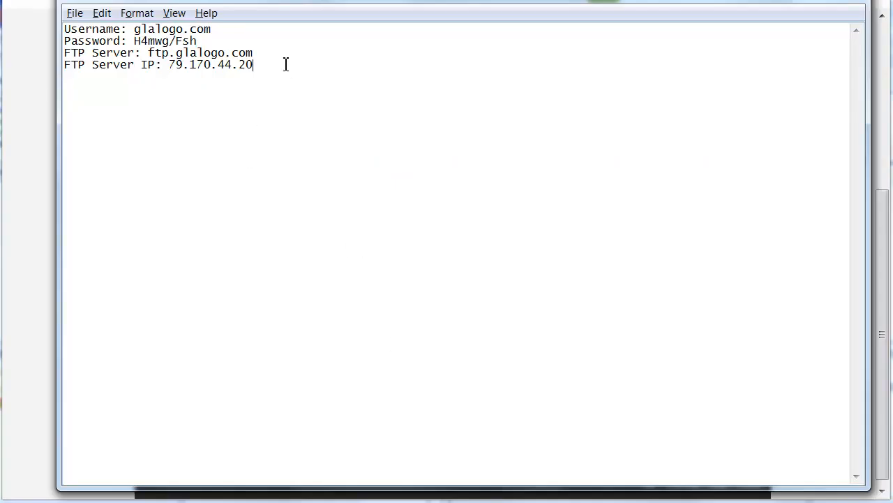
{"action": "key", "text": "ctrl+v"}
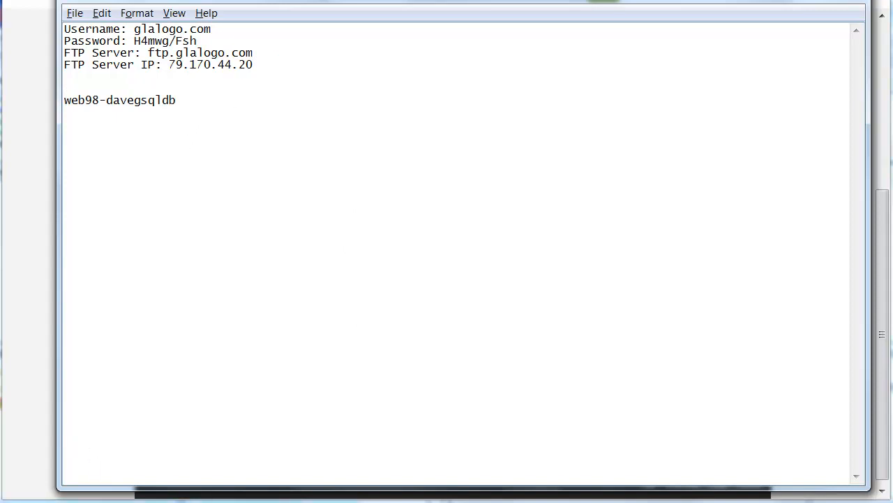
- Return to the hosting control panel and copy the database username web98-davegsqldb again
{"action": "left_click", "coordinate": [743, 501]}
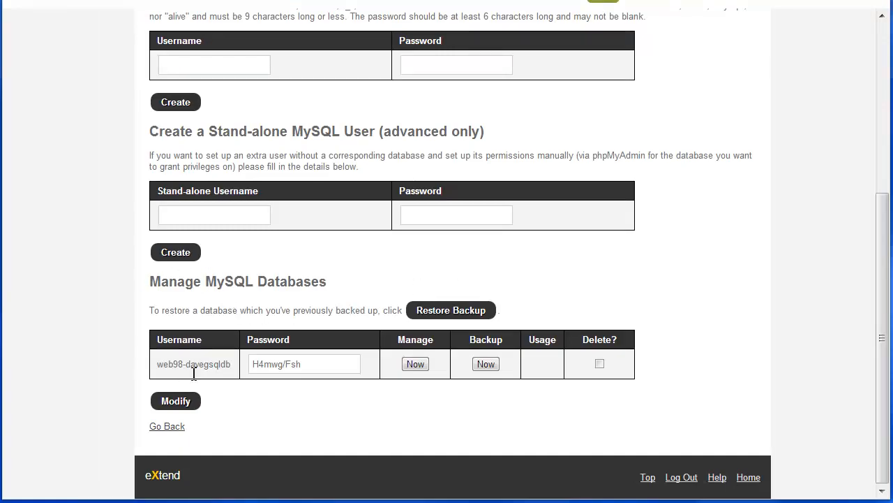
{"action": "left_click_drag", "start_coordinate": [157, 363], "coordinate": [266, 380]}
{"action": "key", "text": "ctrl+c"}
{"action": "left_click", "coordinate": [308, 413]}
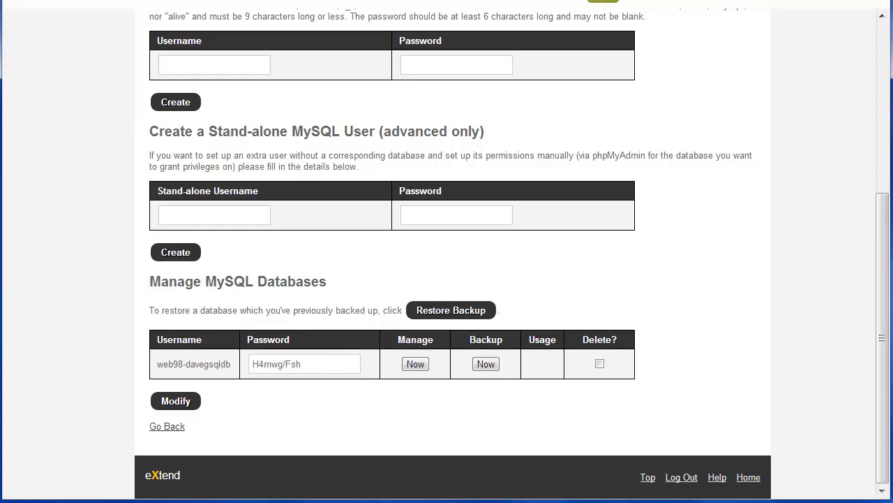
- Switch to FileZilla and check the remote public_html folder for the package zip and installer.php
{"action": "left_click", "coordinate": [301, 501]}
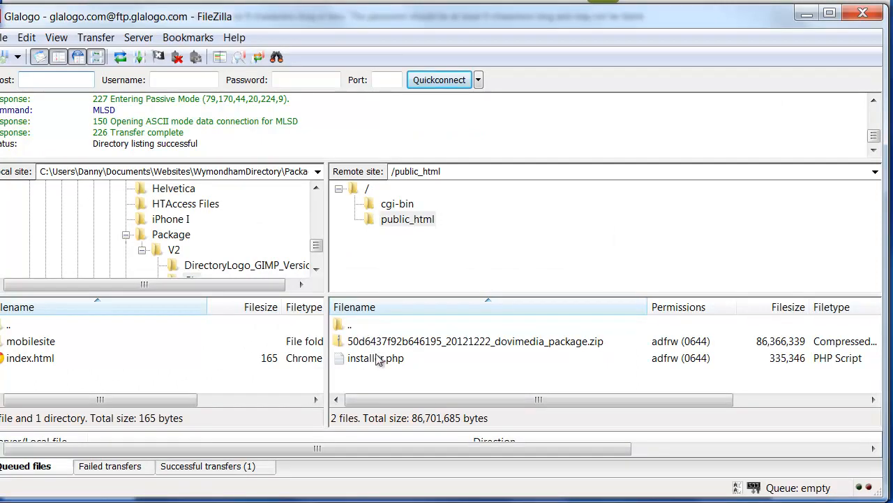
{"action": "left_click", "coordinate": [392, 219]}
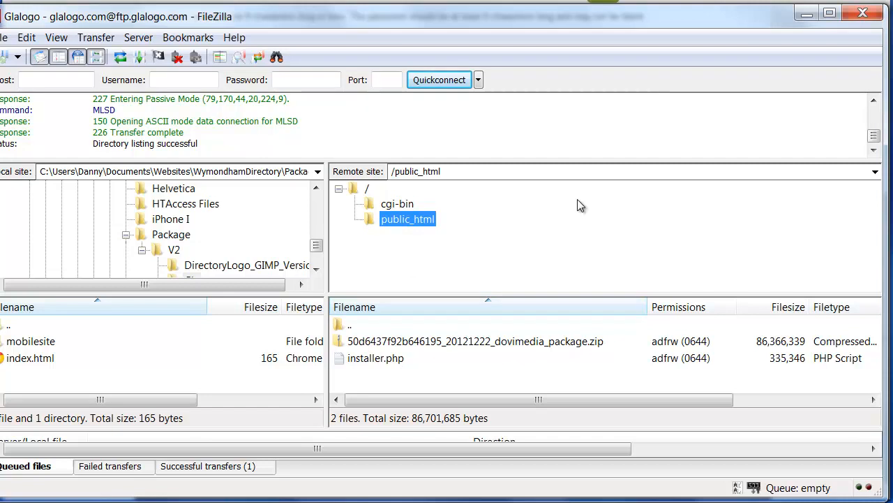
{"action": "left_click", "coordinate": [807, 13]}
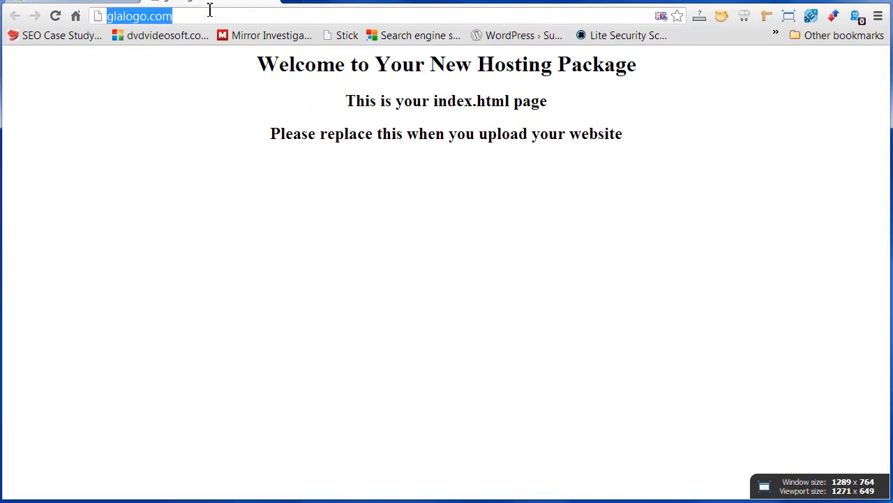
- Load glalogo.com/installer.php in the browser
{"action": "left_click", "coordinate": [189, 20]}
{"action": "type", "text": "/installer.php"}
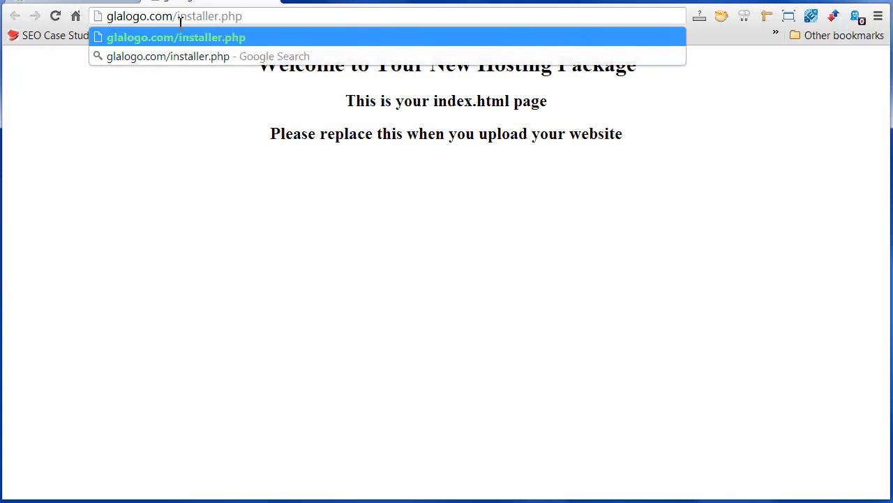
{"action": "key", "text": "Return"}
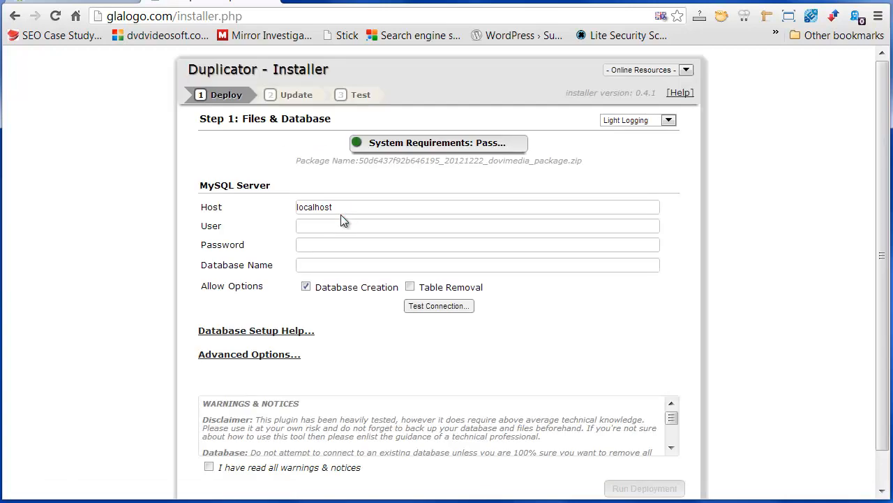
- Keep localhost as the MySQL host and enter web98-davegsqldb as the user in the Duplicator installer
{"action": "left_click", "coordinate": [349, 206]}
{"action": "double_click", "coordinate": [335, 207]}
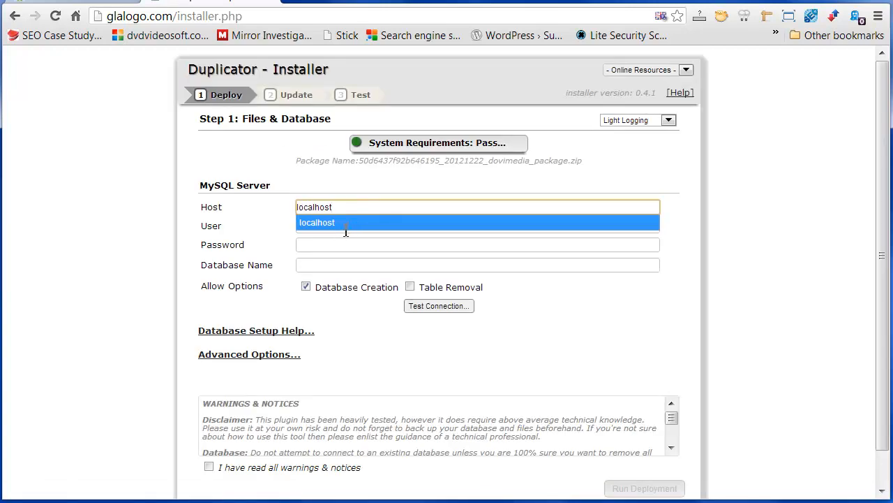
{"action": "left_click", "coordinate": [480, 261]}
{"action": "left_click", "coordinate": [320, 226]}
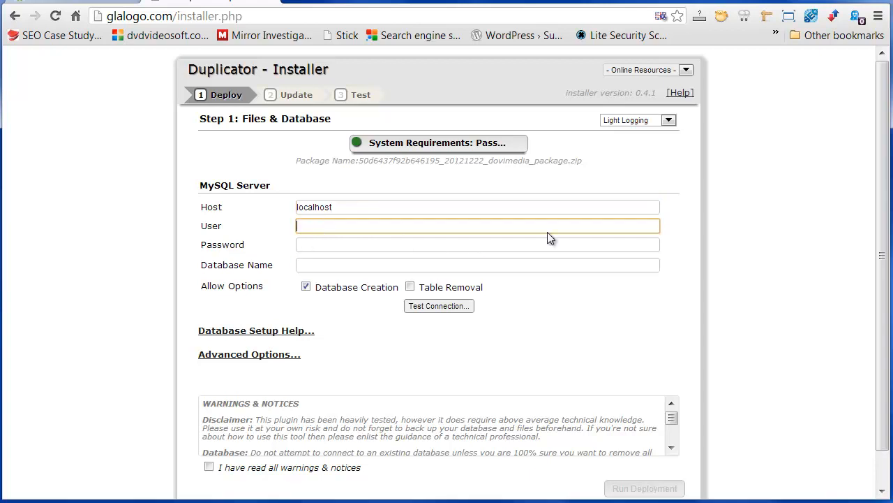
{"action": "key", "text": "alt+Tab"}
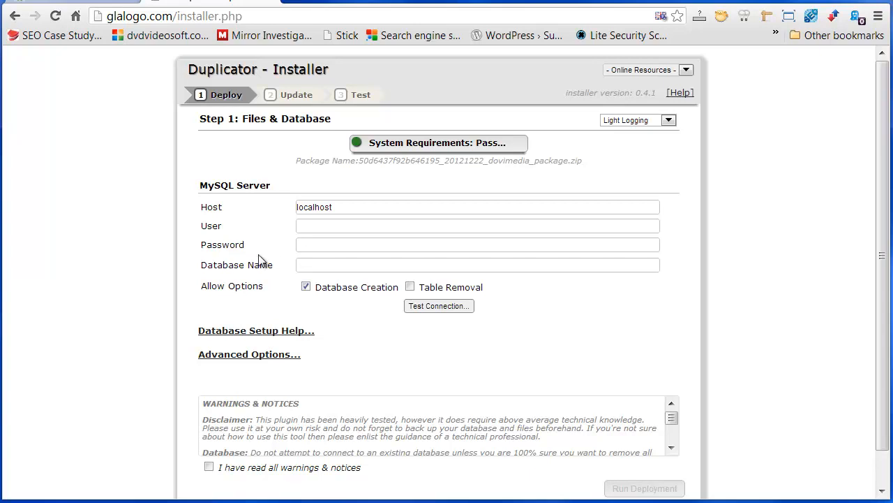
{"action": "left_click", "coordinate": [307, 231]}
{"action": "type", "text": "web98-davegsqldb"}
- Paste the database password into the installer's MySQL server settings
{"action": "left_click", "coordinate": [359, 246]}
{"action": "key", "text": "alt+Tab"}
{"action": "left_click", "coordinate": [328, 245]}
{"action": "key", "text": "ctrl+v"}
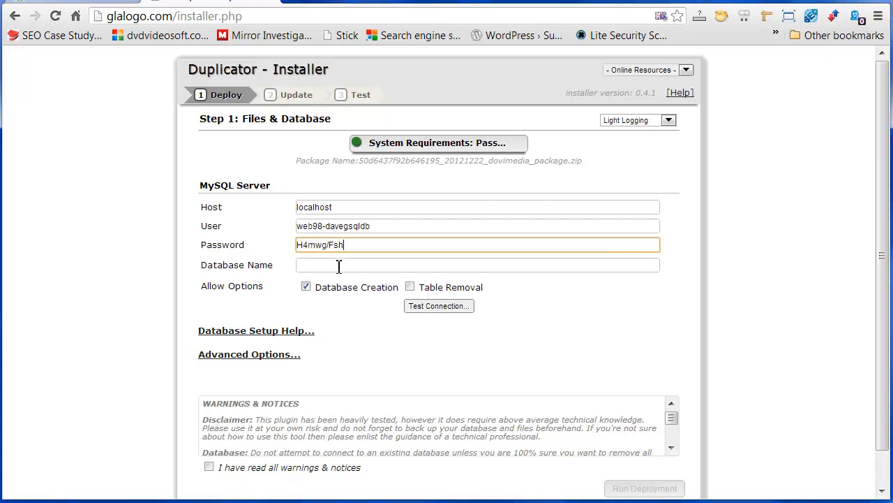
- Open the web98-davegsqldb database in phpMyAdmin from the hosting control panel to check the database name
{"action": "left_click", "coordinate": [339, 269]}
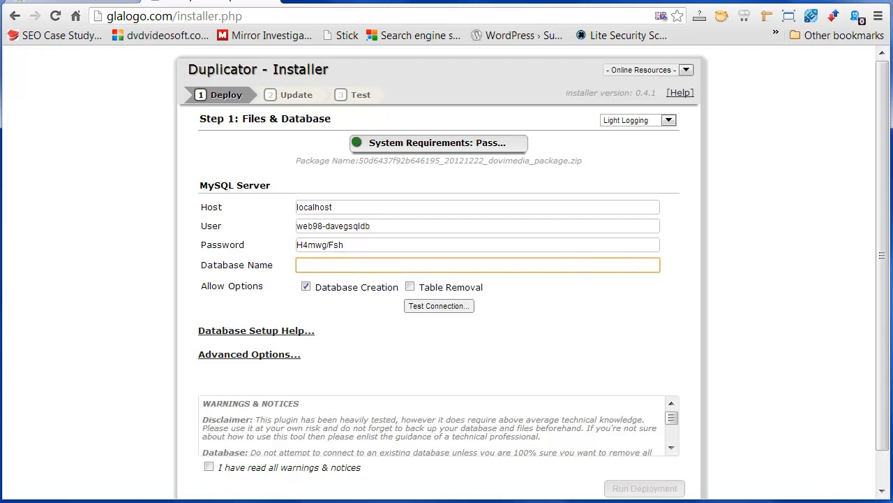
{"action": "key", "text": "alt+Tab"}
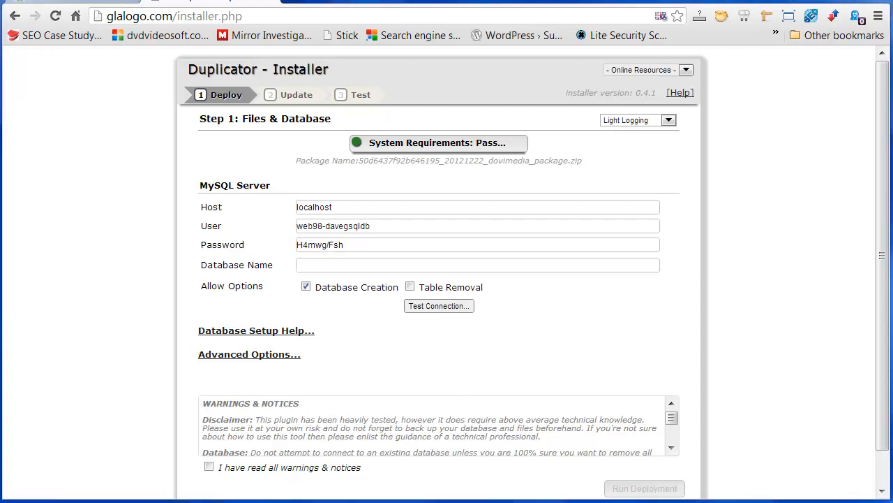
{"action": "left_click_drag", "start_coordinate": [201, 265], "coordinate": [274, 273]}
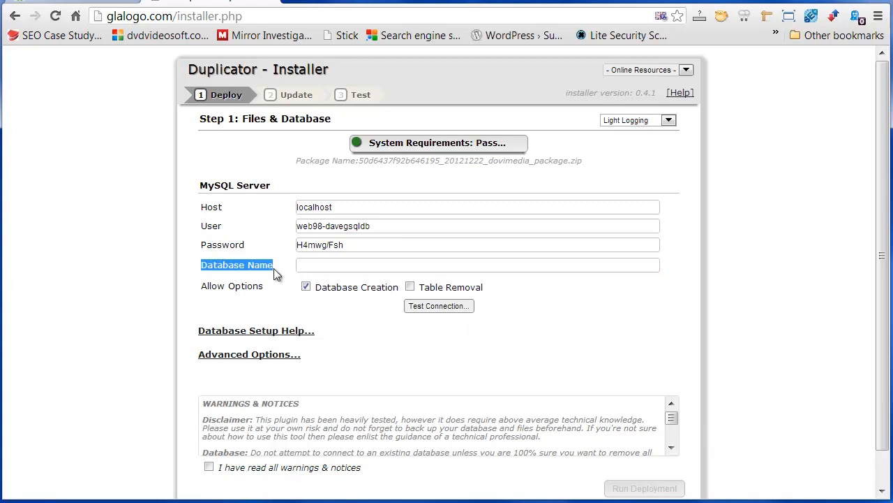
{"action": "left_click", "coordinate": [87, 4]}
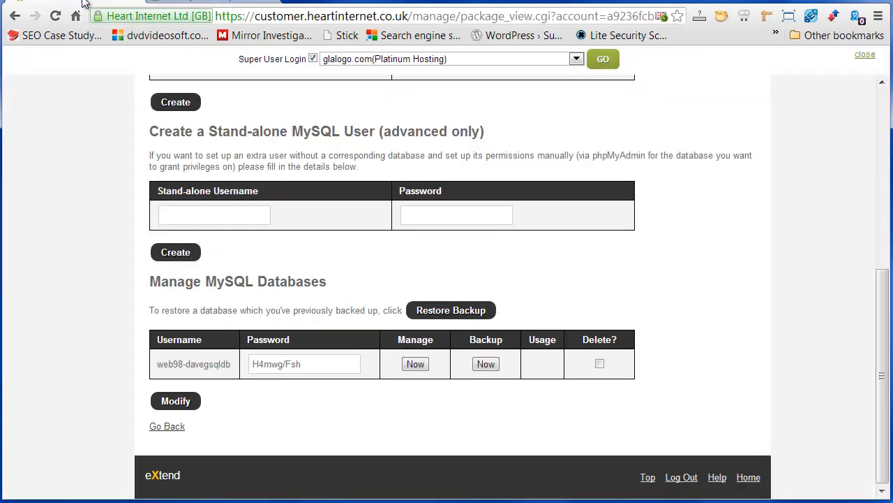
{"action": "left_click", "coordinate": [415, 368]}
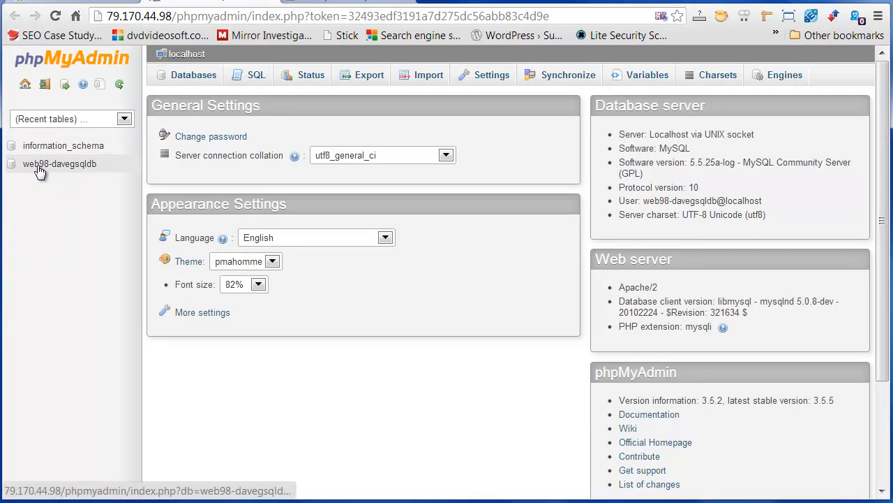
{"action": "left_click", "coordinate": [87, 166]}
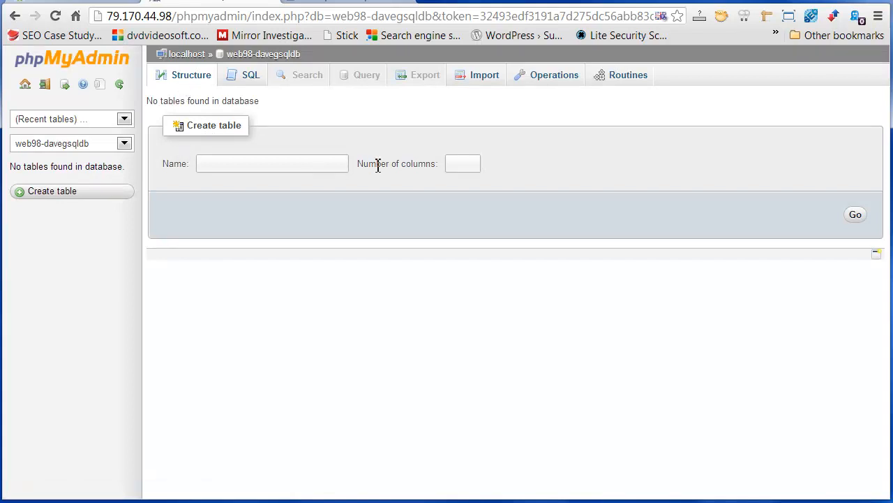
{"action": "left_click", "coordinate": [125, 145]}
{"action": "left_click", "coordinate": [127, 148]}
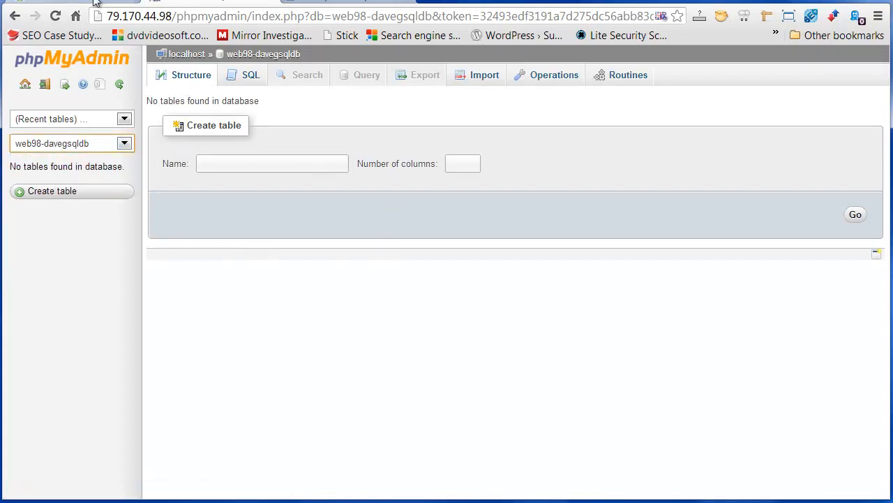
- Copy web98-davegsqldb from the control panel into the installer as the database name and test the connection
{"action": "left_click", "coordinate": [97, 4]}
{"action": "left_click_drag", "start_coordinate": [230, 364], "coordinate": [161, 363]}
{"action": "key", "text": "ctrl+c"}
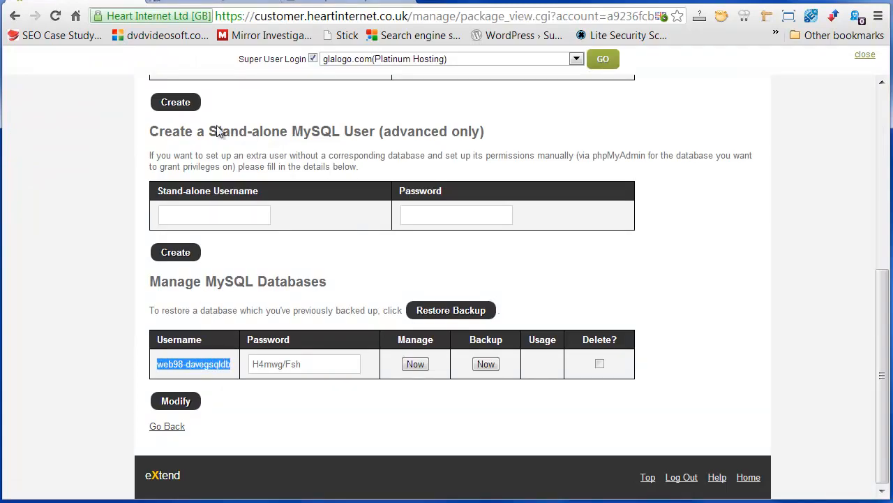
{"action": "left_click", "coordinate": [320, 5]}
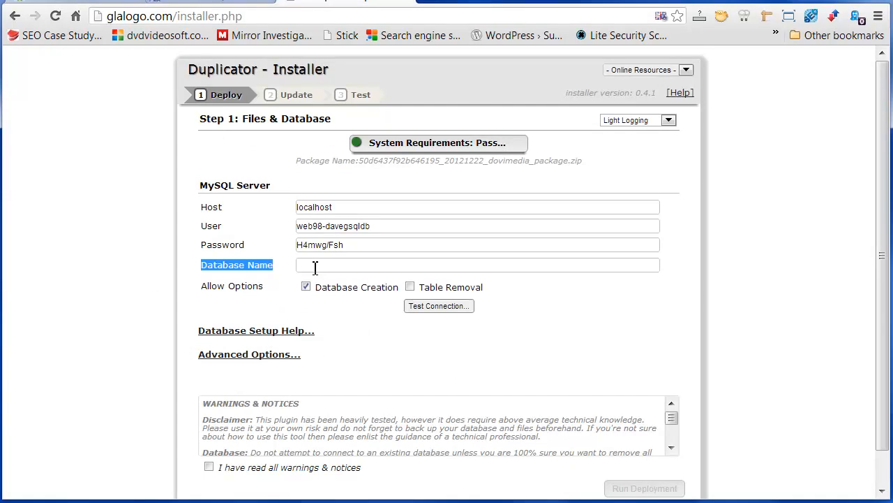
{"action": "left_click", "coordinate": [315, 266]}
{"action": "key", "text": "ctrl+v"}
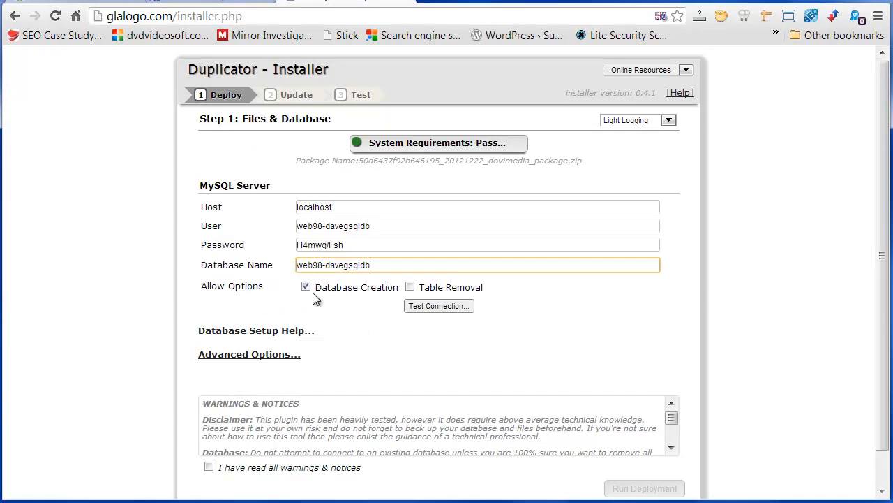
{"action": "left_click", "coordinate": [452, 308]}
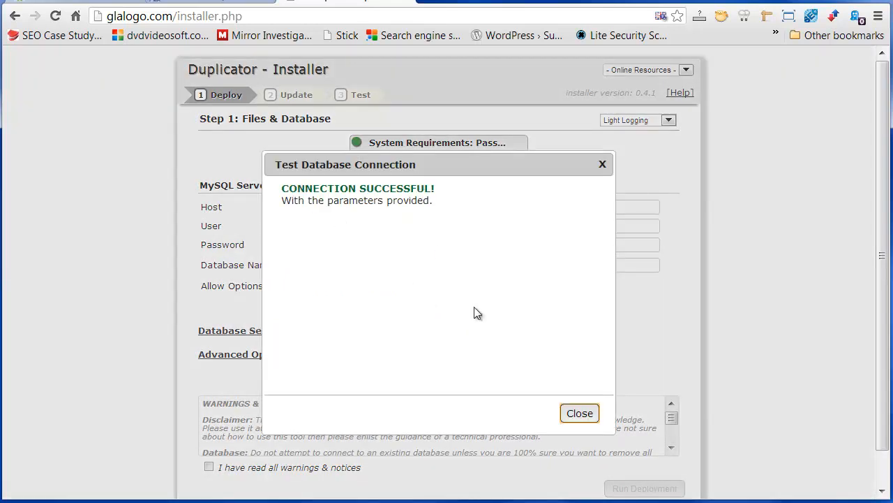
{"action": "left_click", "coordinate": [580, 413]}
- Accept the warnings and notices, run the deployment, and confirm installation to localhost with database web98-davegsqldb
{"action": "left_click", "coordinate": [209, 466]}
{"action": "scroll", "coordinate": [890, 352], "scroll_direction": "down", "scroll_amount": 1}
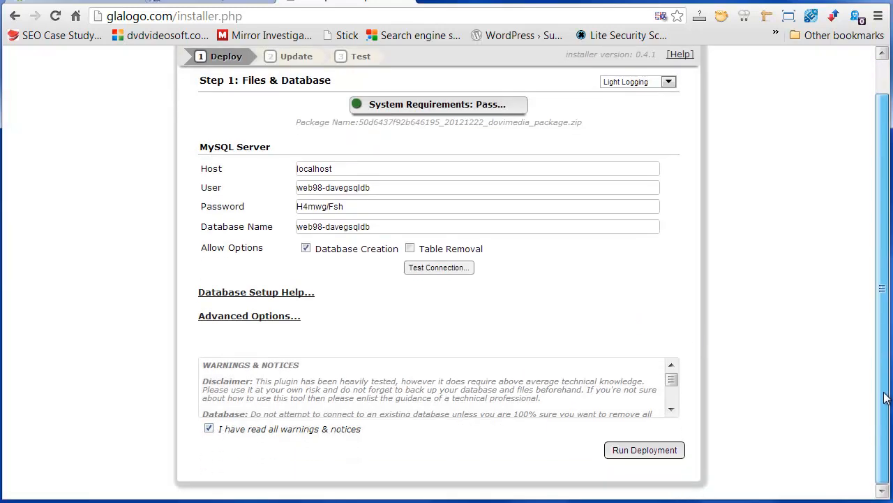
{"action": "left_click", "coordinate": [649, 450]}
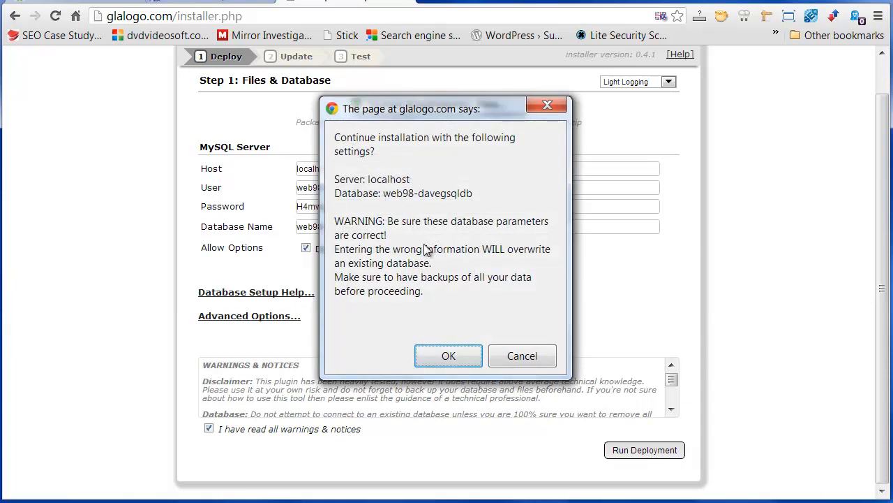
{"action": "left_click", "coordinate": [450, 363]}
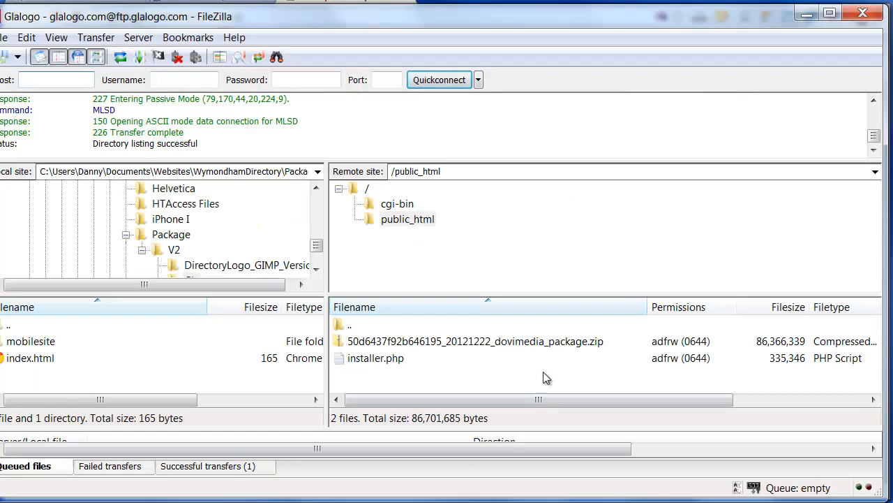
- Switch to FileZilla, refresh the remote public_html directory, and enlarge its file list to check the extracted package files
{"action": "right_click", "coordinate": [474, 359]}
{"action": "left_click", "coordinate": [525, 470]}
{"action": "left_click_drag", "start_coordinate": [487, 295], "coordinate": [499, 255]}
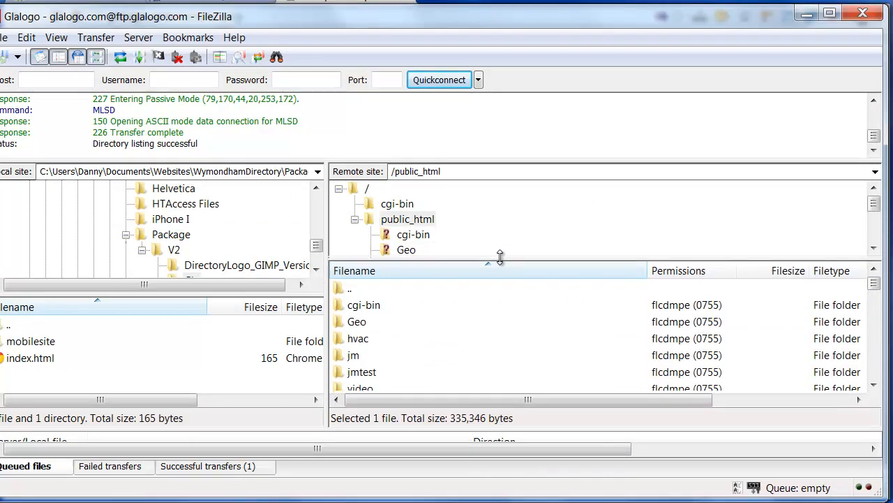
{"action": "left_click_drag", "start_coordinate": [475, 160], "coordinate": [482, 104]}
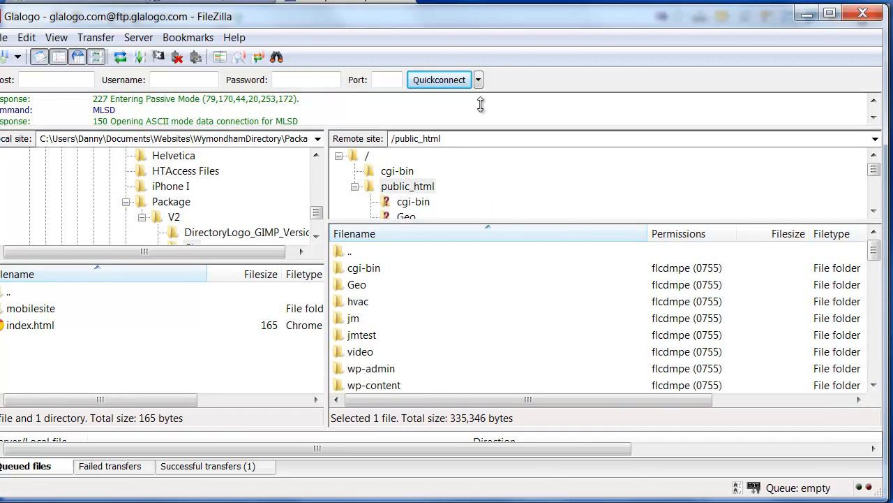
{"action": "right_click", "coordinate": [504, 351]}
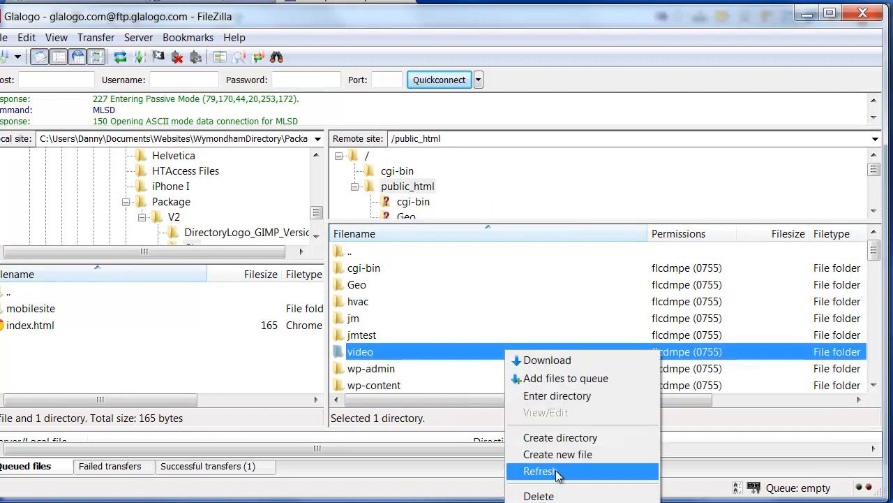
{"action": "left_click", "coordinate": [529, 470]}
{"action": "left_click_drag", "start_coordinate": [876, 254], "coordinate": [874, 230]}
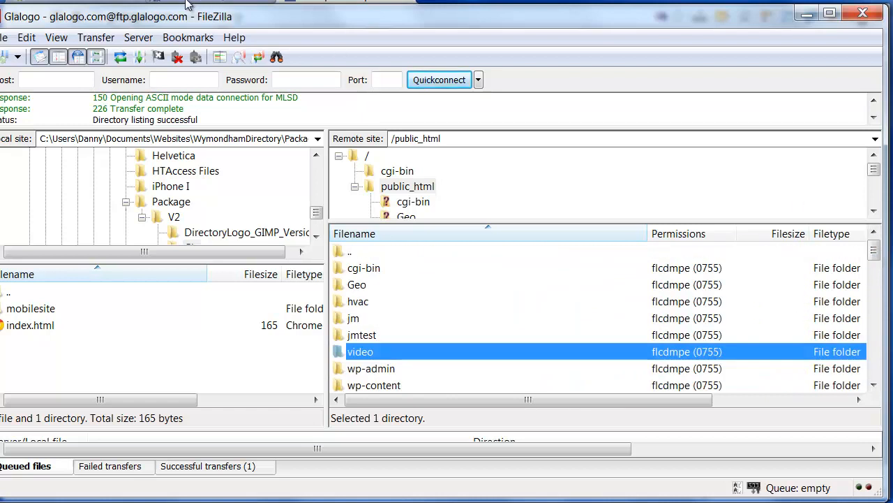
- Reload the structure of web98-davegsqldb in phpMyAdmin to check the imported tables
{"action": "left_click", "coordinate": [96, 3]}
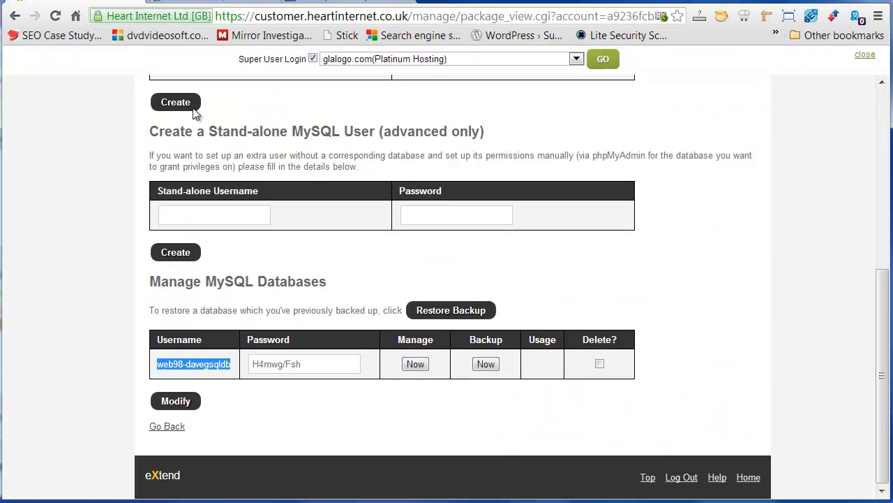
{"action": "left_click", "coordinate": [323, 4]}
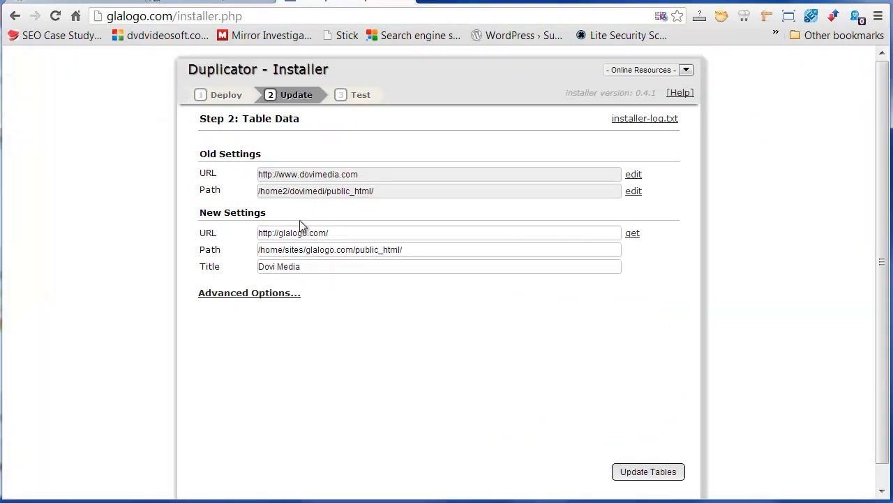
{"action": "left_click", "coordinate": [202, 3]}
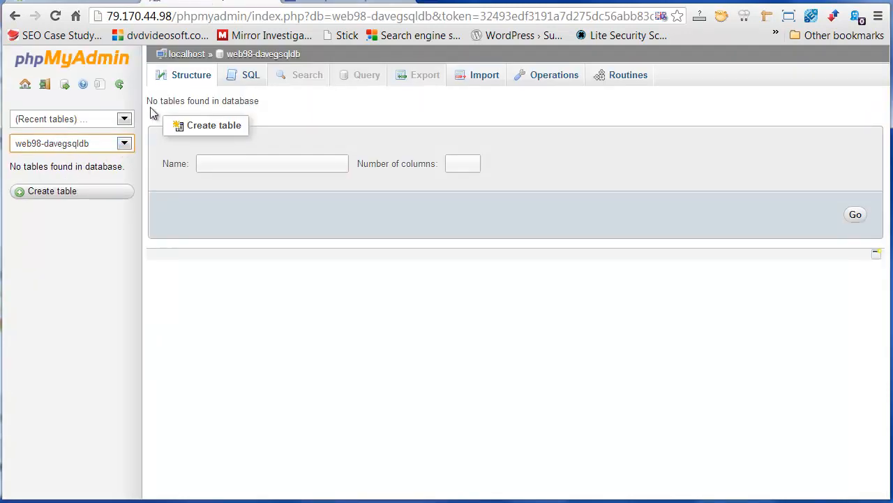
{"action": "left_click", "coordinate": [189, 78]}
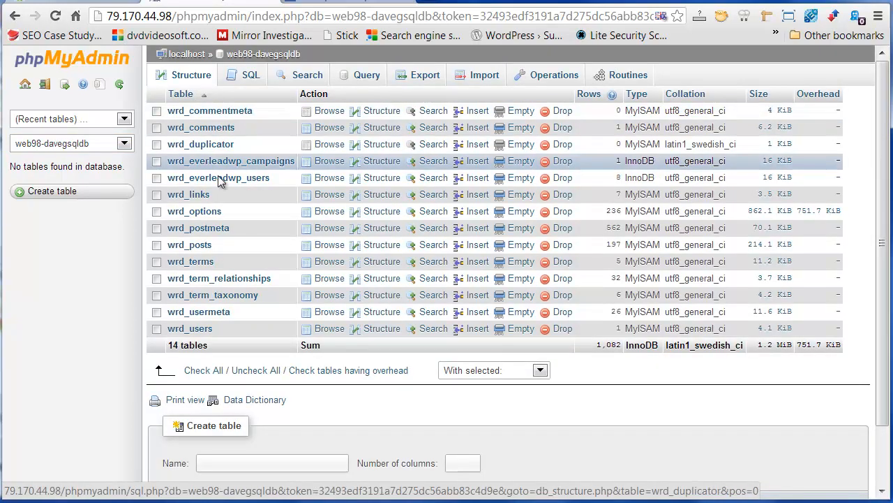
- Review the old and new URL and path settings in the Duplicator installer and run the table update
{"action": "left_click", "coordinate": [349, 3]}
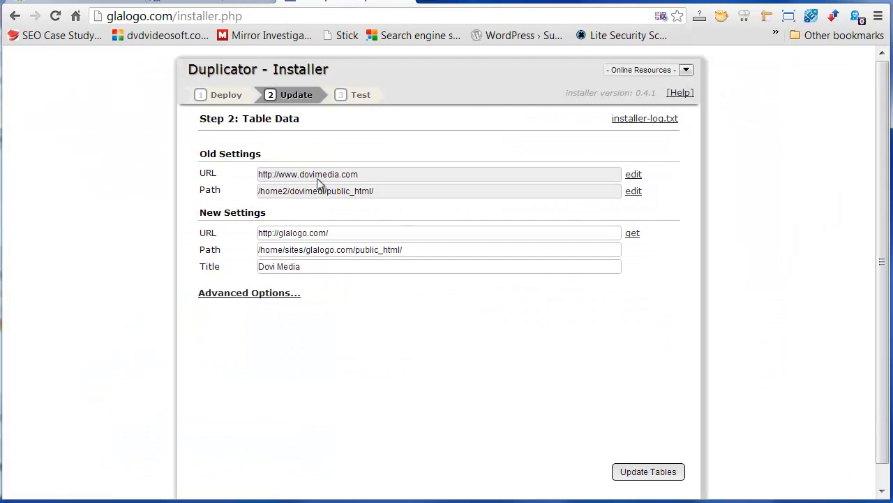
{"action": "left_click_drag", "start_coordinate": [359, 175], "coordinate": [261, 180]}
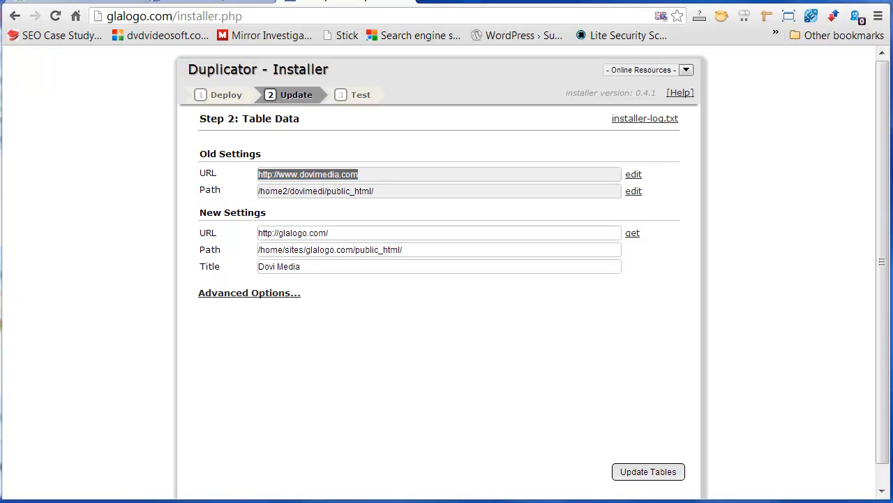
{"action": "left_click", "coordinate": [384, 195]}
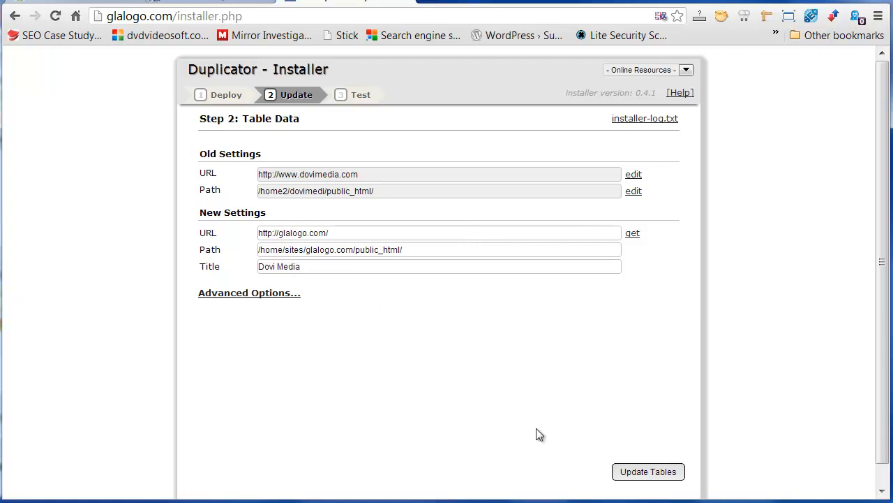
{"action": "left_click", "coordinate": [653, 480]}
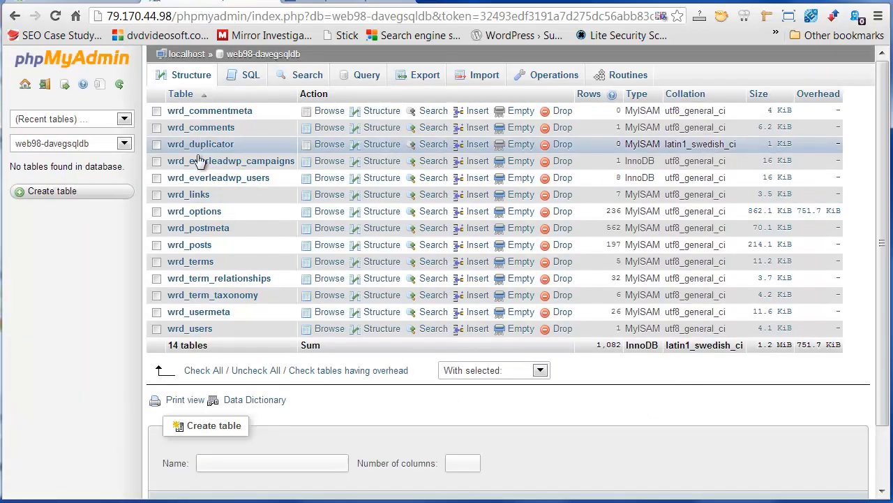
- Return to the installer's update result and read through installer-log.txt from its last section back to the start
{"action": "left_click", "coordinate": [328, 8]}
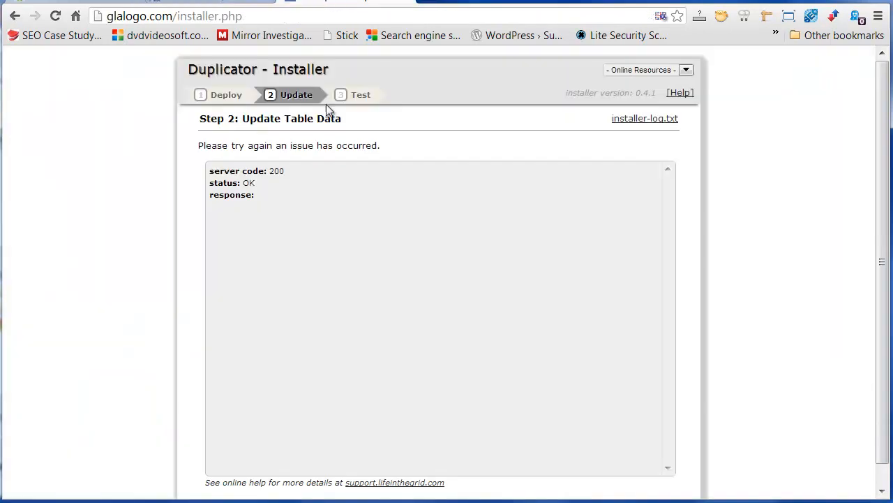
{"action": "left_click", "coordinate": [643, 118]}
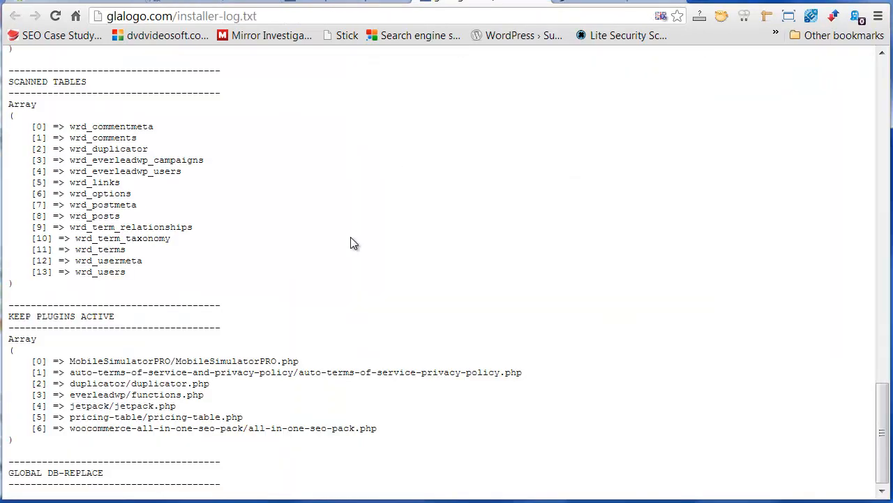
{"action": "scroll", "coordinate": [344, 256], "scroll_direction": "up", "scroll_amount": 3}
{"action": "scroll", "coordinate": [343, 256], "scroll_direction": "up", "scroll_amount": 2}
{"action": "scroll", "coordinate": [345, 299], "scroll_direction": "up", "scroll_amount": 9}
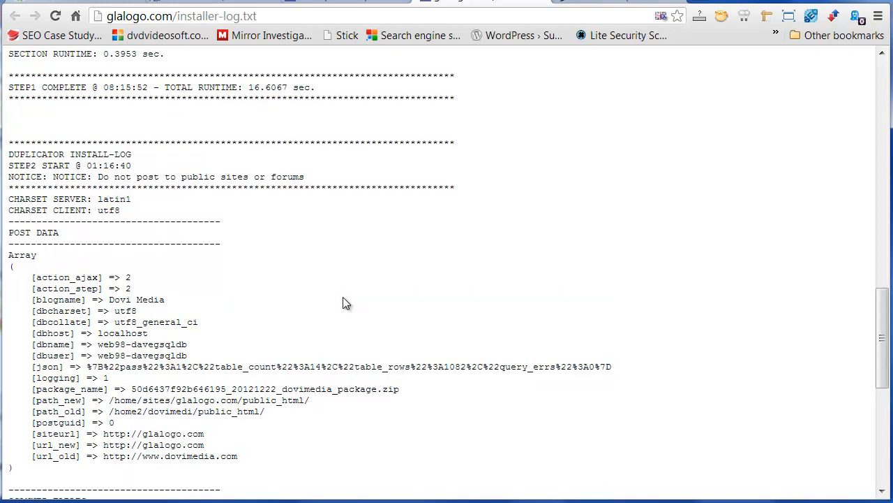
{"action": "scroll", "coordinate": [345, 301], "scroll_direction": "up", "scroll_amount": 5}
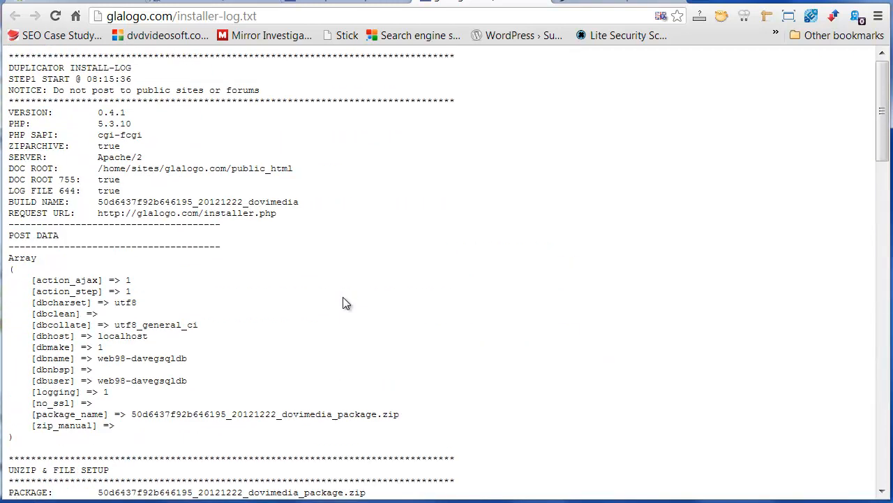
- Switch to the glalogo.com home page and look over its content down to the footer
{"action": "key", "text": "ctrl+Tab"}
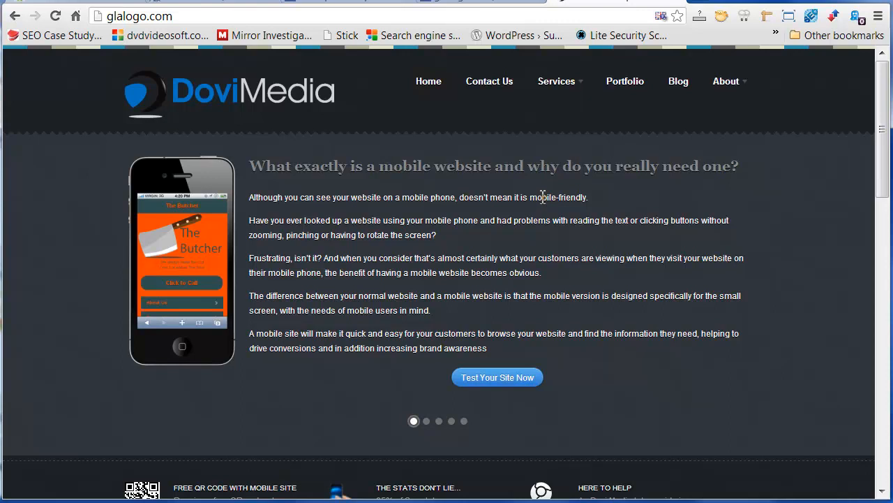
{"action": "scroll", "coordinate": [555, 214], "scroll_direction": "down", "scroll_amount": 3}
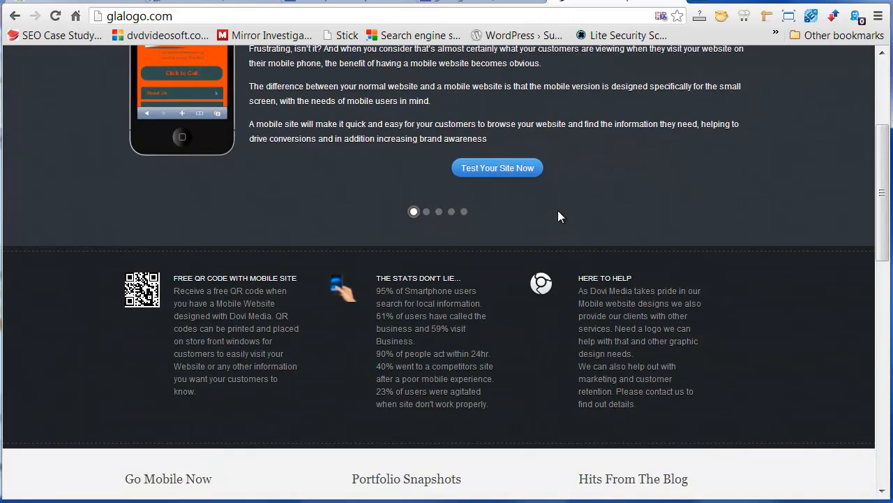
{"action": "scroll", "coordinate": [558, 213], "scroll_direction": "down", "scroll_amount": 6}
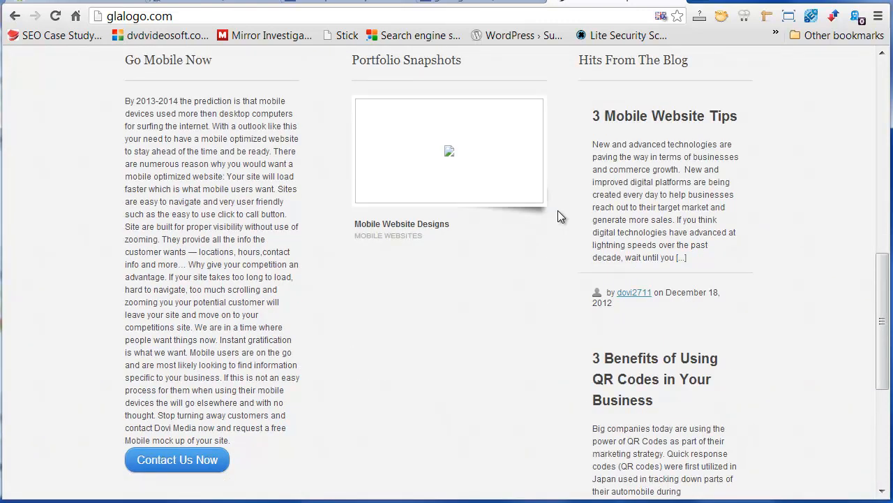
{"action": "scroll", "coordinate": [558, 215], "scroll_direction": "down", "scroll_amount": 5}
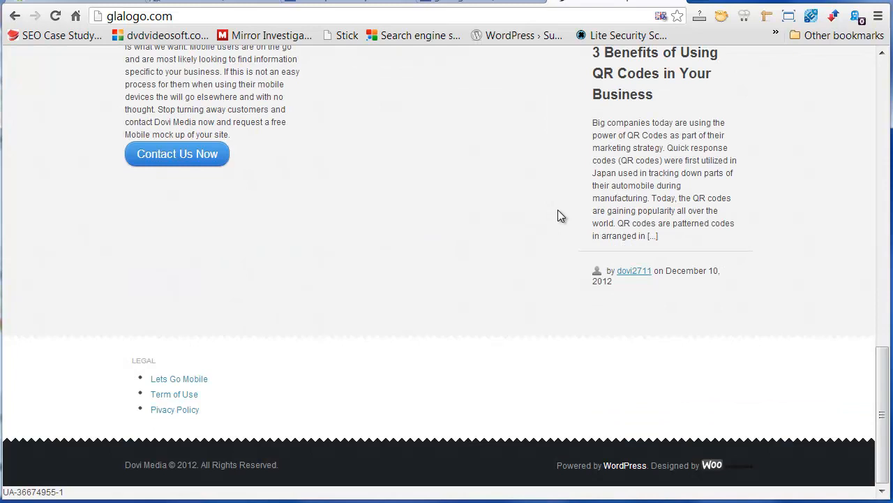
{"action": "scroll", "coordinate": [557, 209], "scroll_direction": "up", "scroll_amount": 14}
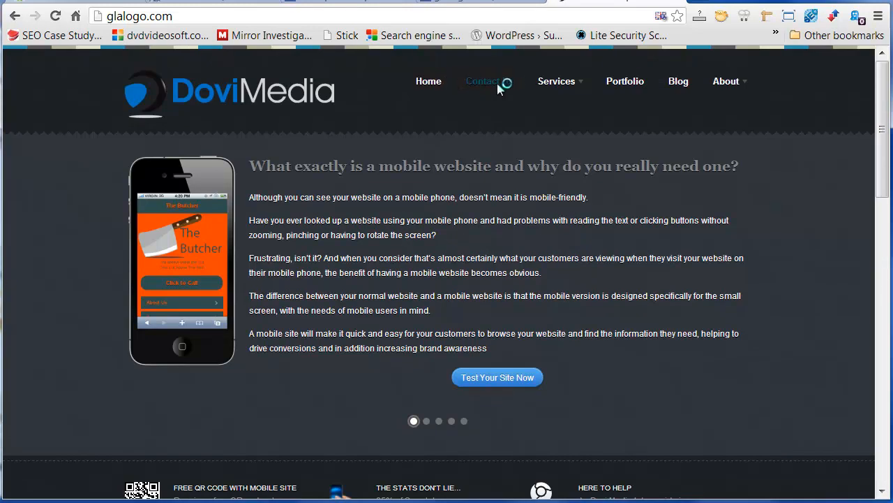
- Open the migrated site's Contact Us page and check its form
{"action": "left_click", "coordinate": [498, 83]}
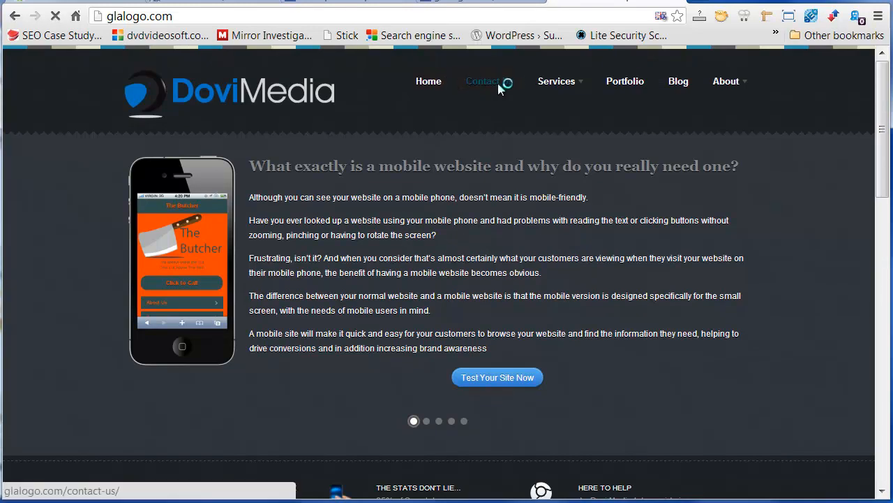
{"action": "scroll", "coordinate": [418, 168], "scroll_direction": "down", "scroll_amount": 5}
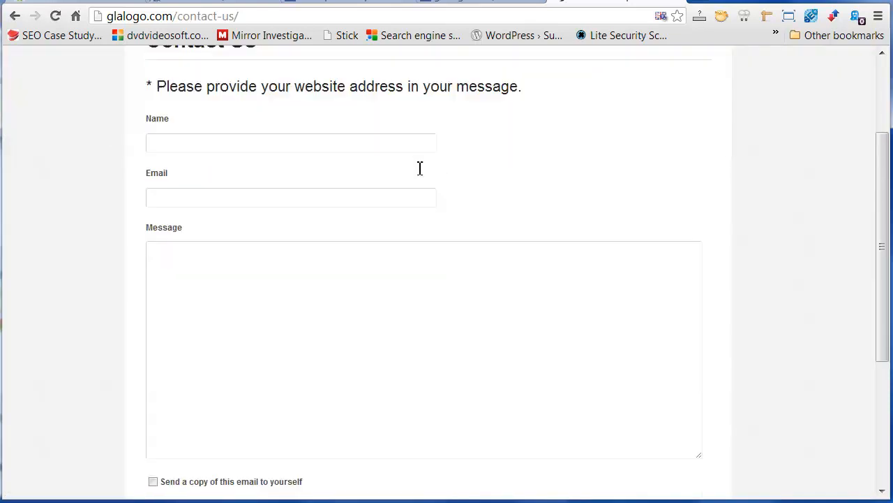
{"action": "scroll", "coordinate": [422, 169], "scroll_direction": "up", "scroll_amount": 5}
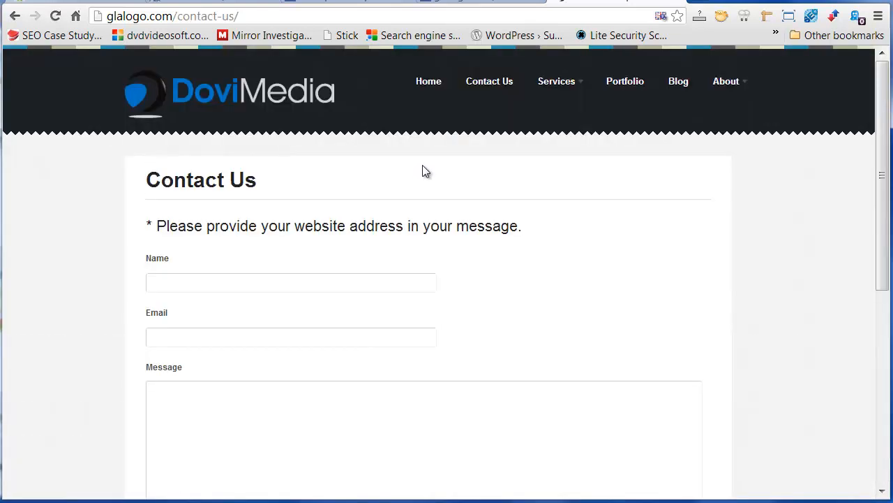
- Check the site's Services page and its Mobile Website design subpage, and return to Services
{"action": "left_click", "coordinate": [555, 88]}
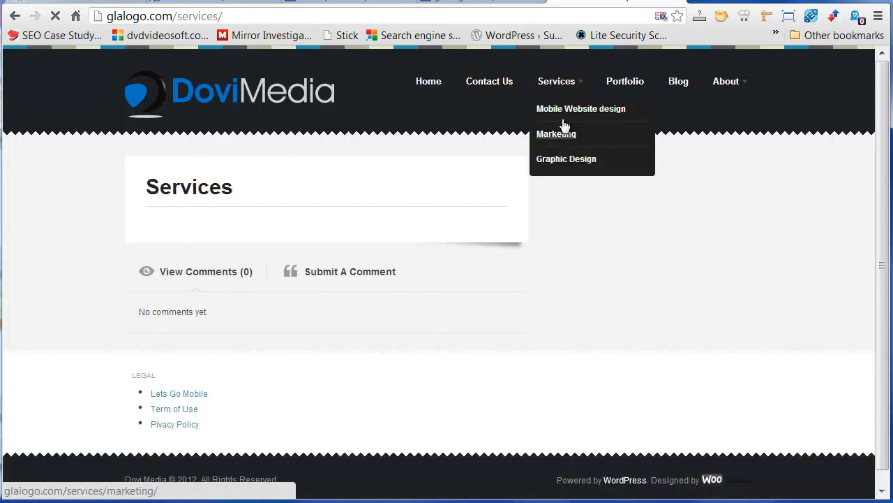
{"action": "mouse_move", "coordinate": [564, 114]}
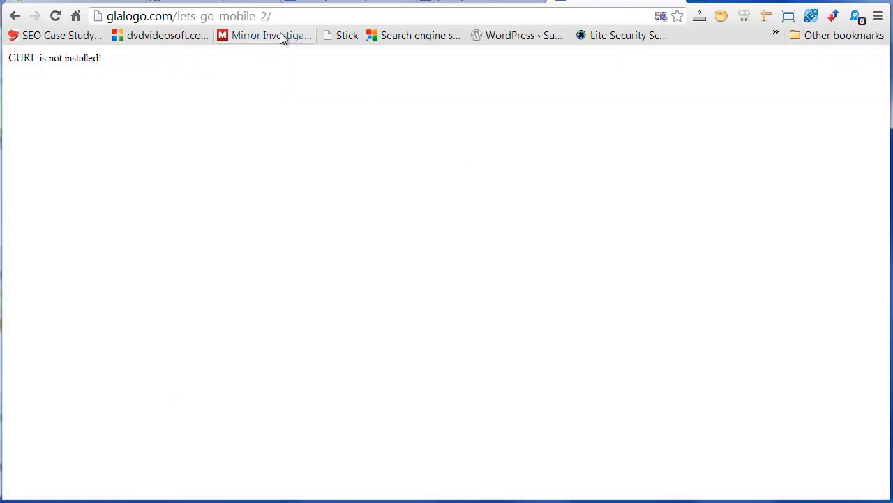
{"action": "left_click", "coordinate": [15, 18]}
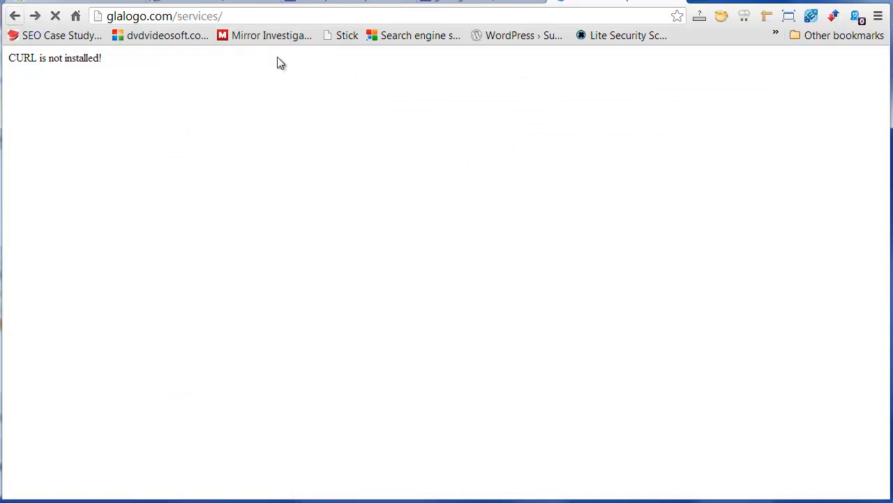
- Check the content of the Marketing service page and the Blog page on the migrated site
{"action": "mouse_move", "coordinate": [556, 83]}
{"action": "left_click", "coordinate": [557, 134]}
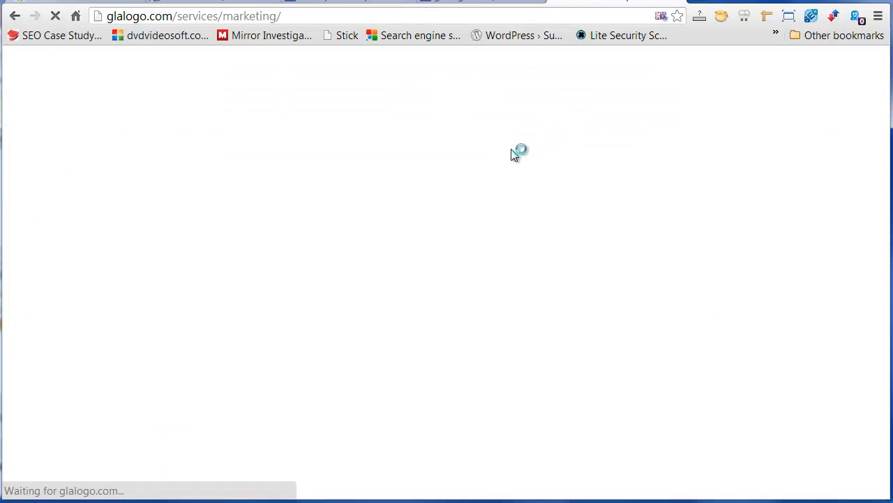
{"action": "scroll", "coordinate": [513, 157], "scroll_direction": "down", "scroll_amount": 5}
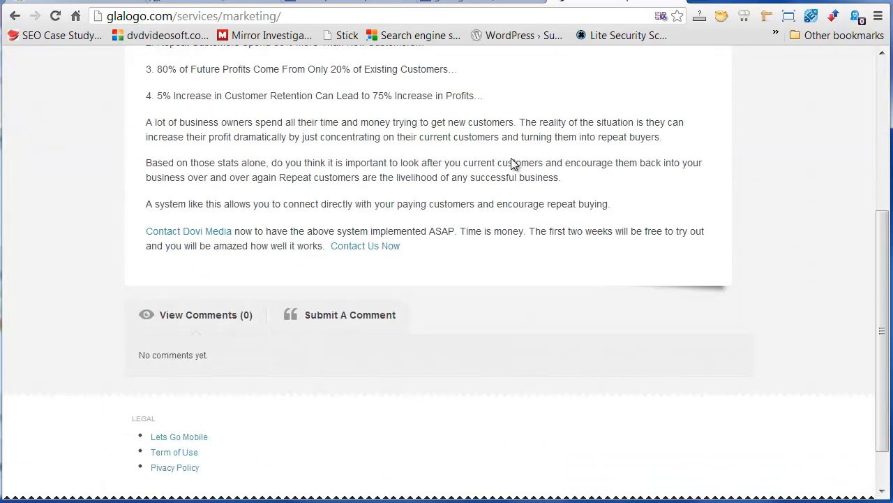
{"action": "scroll", "coordinate": [513, 163], "scroll_direction": "down", "scroll_amount": 1}
{"action": "scroll", "coordinate": [511, 158], "scroll_direction": "up", "scroll_amount": 5}
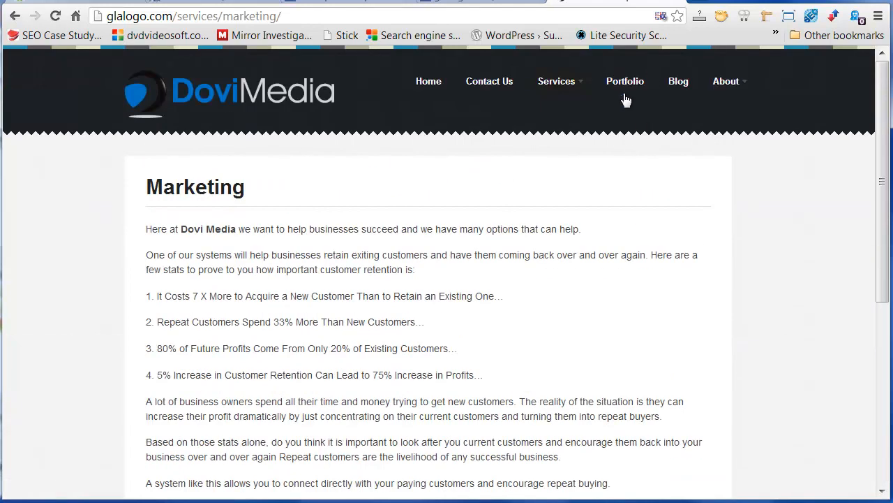
{"action": "left_click", "coordinate": [677, 88]}
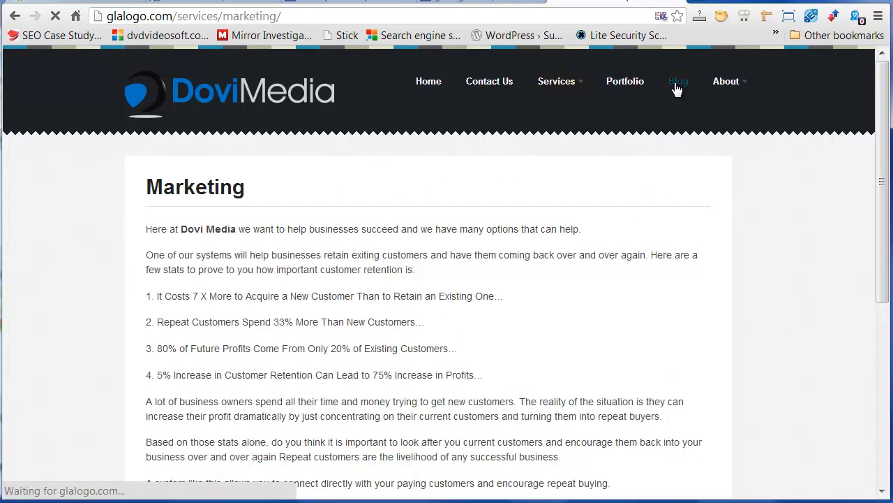
{"action": "scroll", "coordinate": [590, 220], "scroll_direction": "down", "scroll_amount": 1}
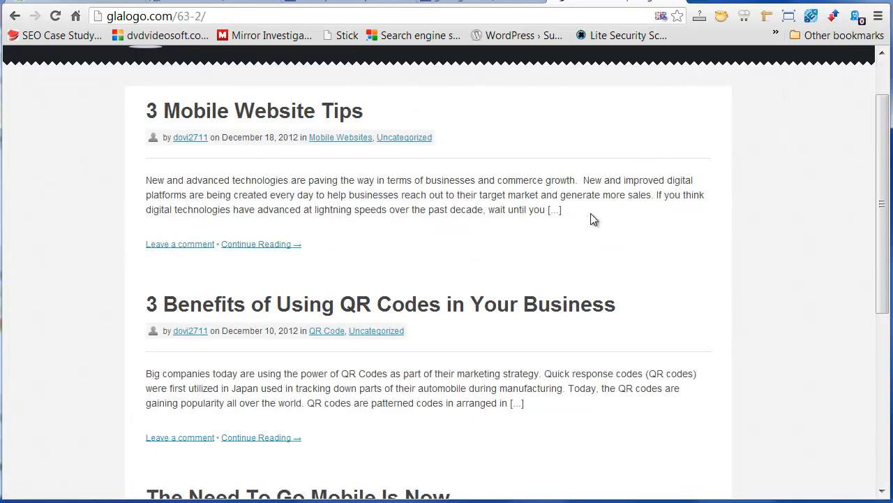
- Look through the posts on the migrated site's Blog page and the content of its About page
{"action": "scroll", "coordinate": [591, 219], "scroll_direction": "down", "scroll_amount": 5}
{"action": "scroll", "coordinate": [591, 212], "scroll_direction": "up", "scroll_amount": 6}
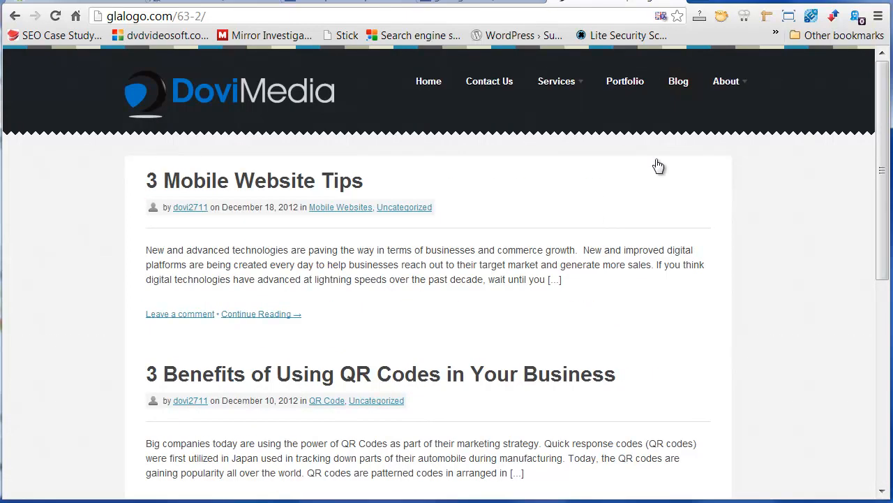
{"action": "left_click", "coordinate": [731, 89]}
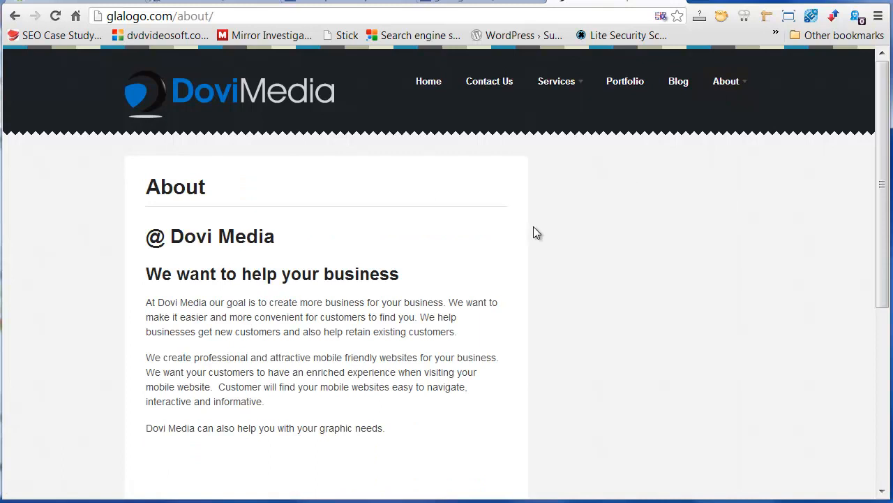
{"action": "scroll", "coordinate": [527, 230], "scroll_direction": "down", "scroll_amount": 5}
{"action": "scroll", "coordinate": [527, 231], "scroll_direction": "up", "scroll_amount": 5}
- Open the Graphic Design service page and check its text, contact form and the Services submenu
{"action": "mouse_move", "coordinate": [559, 92]}
{"action": "left_click", "coordinate": [564, 162]}
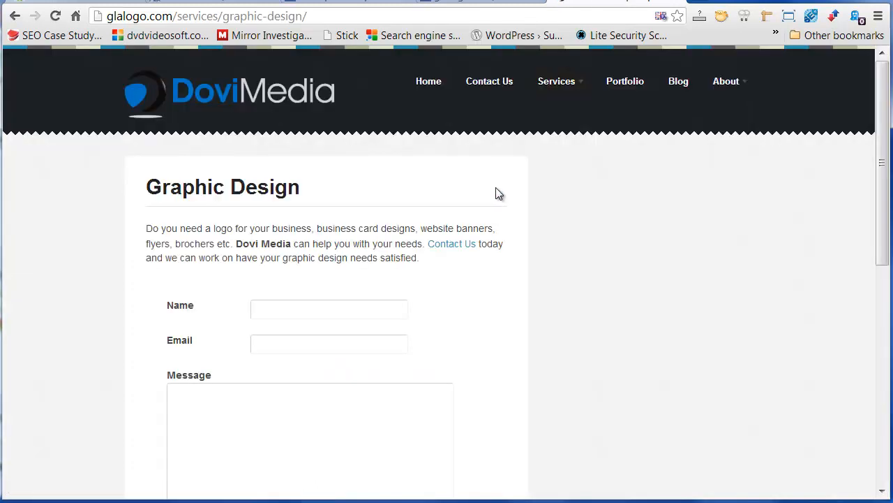
{"action": "mouse_move", "coordinate": [568, 92]}
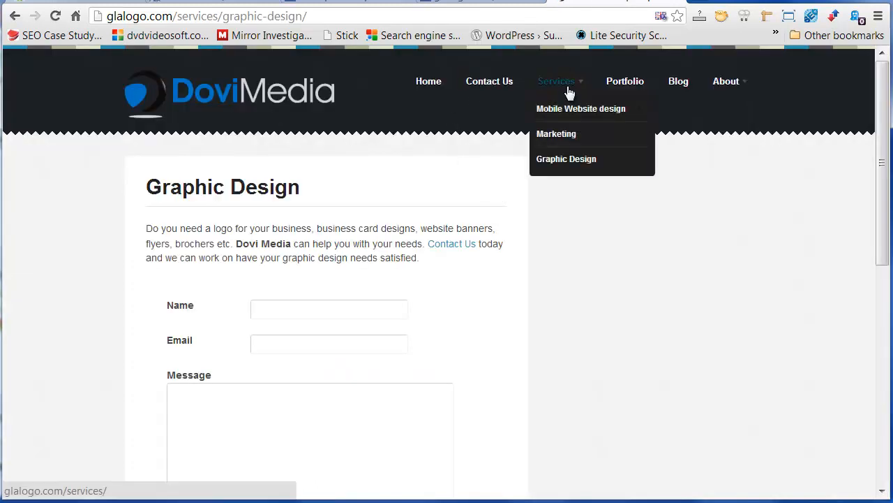
- Return to the site's home page and open the WordPress admin login at glalogo.com/wp-admin
{"action": "left_click", "coordinate": [432, 90]}
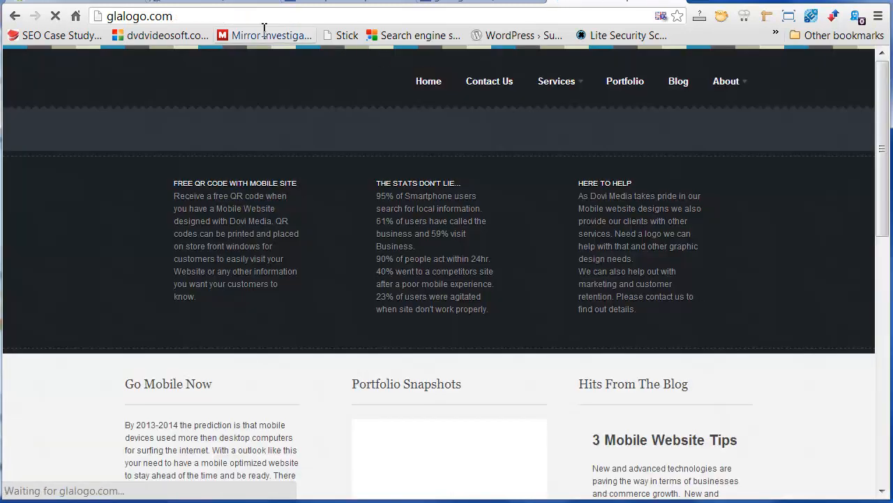
{"action": "left_click", "coordinate": [242, 18]}
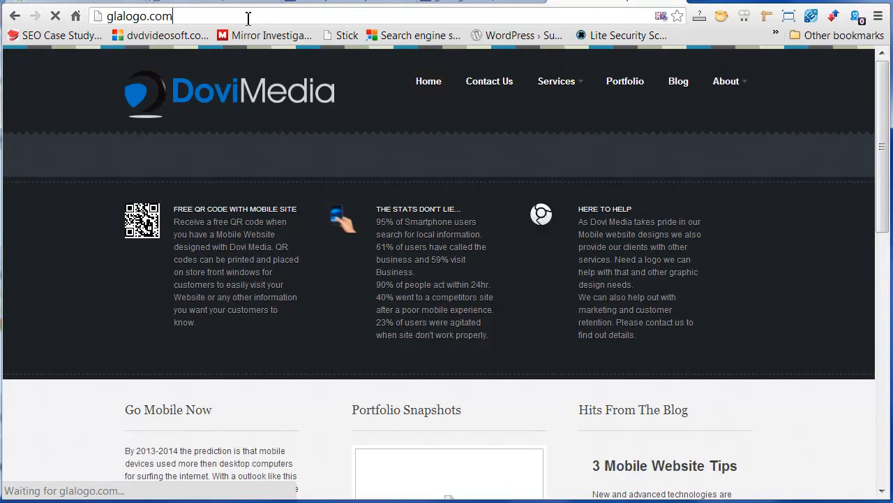
{"action": "type", "text": "/wp-adm"}
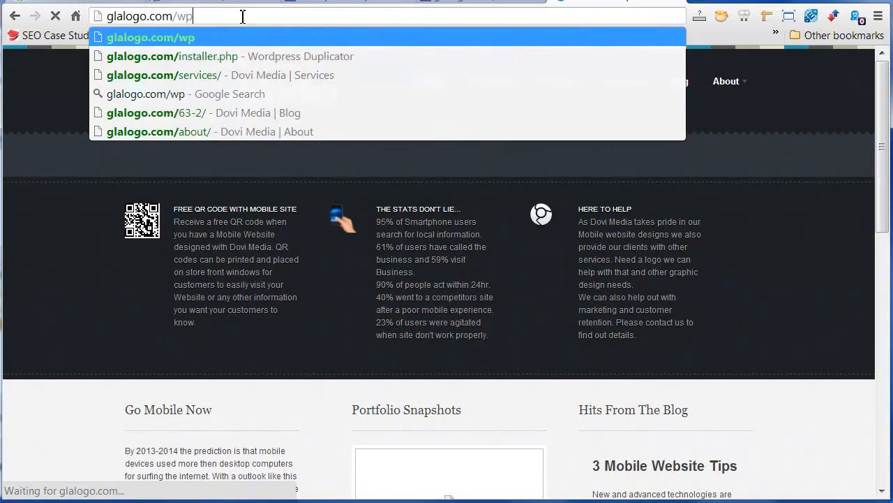
{"action": "type", "text": "in"}
{"action": "key", "text": "Return"}
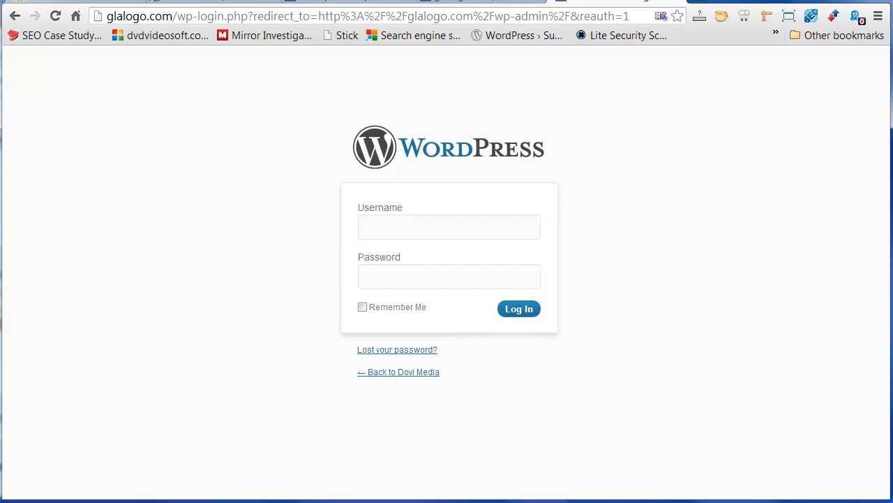
- Check the Duplicator installer page, switch to FileZilla and refresh the server's public_html listing
{"action": "left_click", "coordinate": [342, 2]}
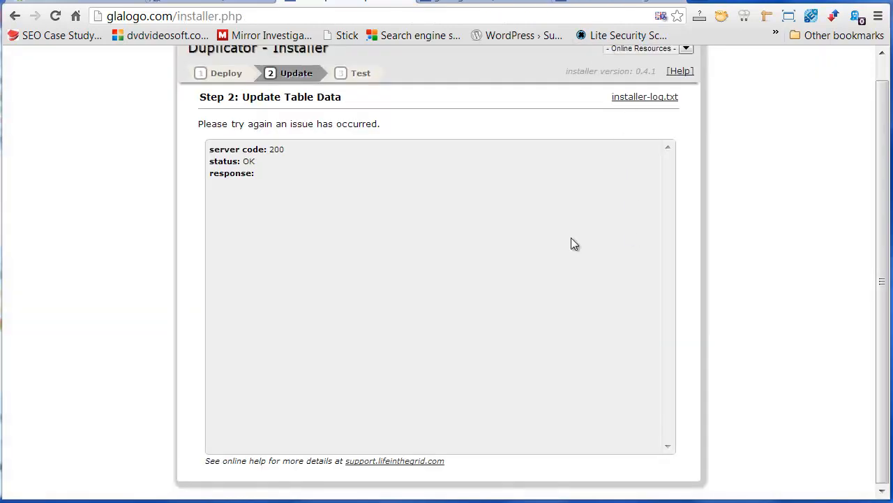
{"action": "key", "text": "alt+Tab"}
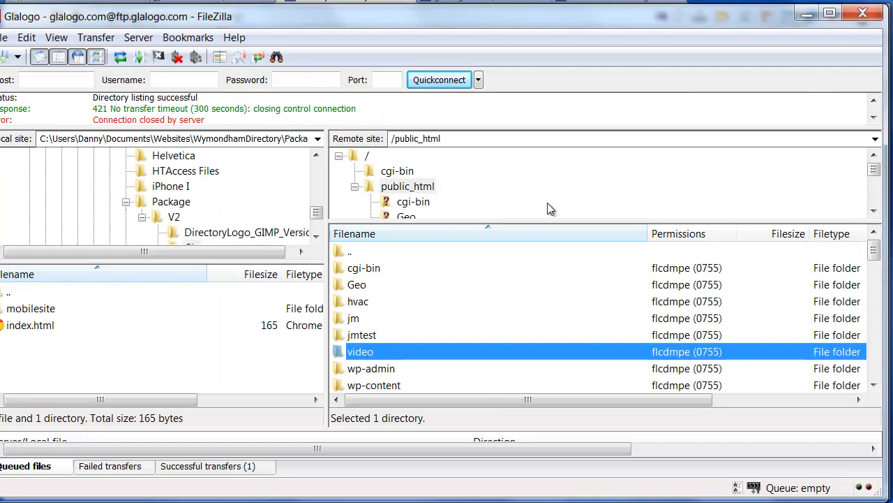
{"action": "right_click", "coordinate": [565, 306]}
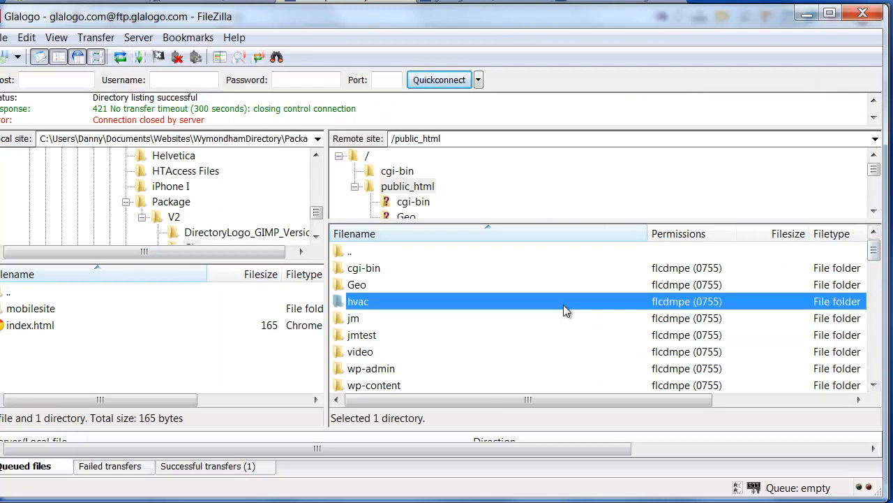
{"action": "left_click", "coordinate": [602, 450]}
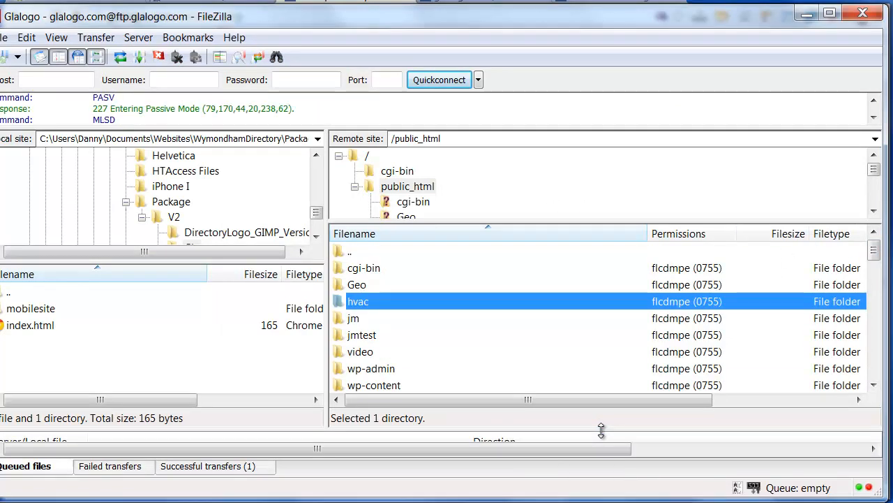
- Delete the dovimedia package zip, database.sql, installer-data.sql, installer-log.txt and installer.php from the server's public_html folder
{"action": "left_click_drag", "start_coordinate": [875, 249], "coordinate": [876, 286]}
{"action": "left_click", "coordinate": [447, 319]}
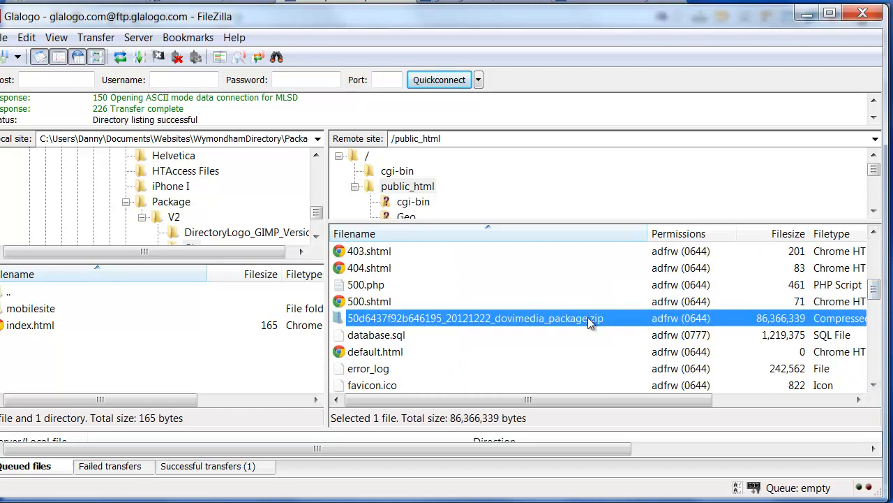
{"action": "left_click_drag", "start_coordinate": [876, 295], "coordinate": [875, 307]}
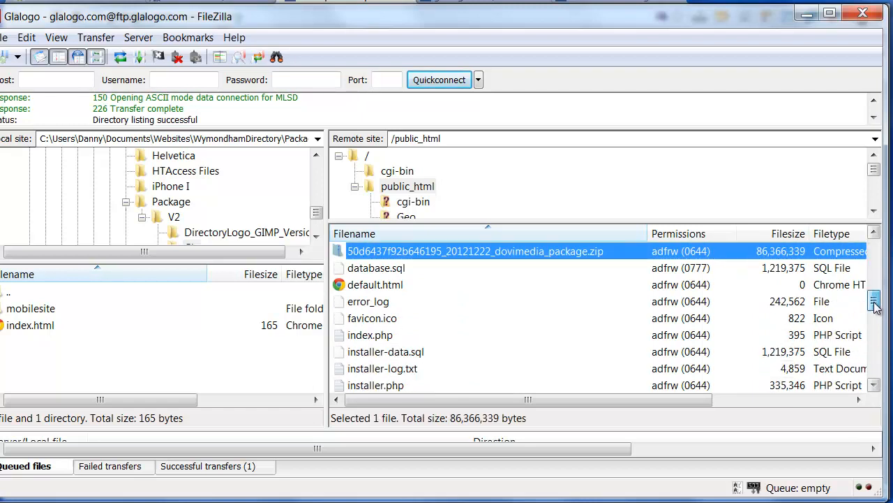
{"action": "left_click", "coordinate": [386, 386], "text": "ctrl"}
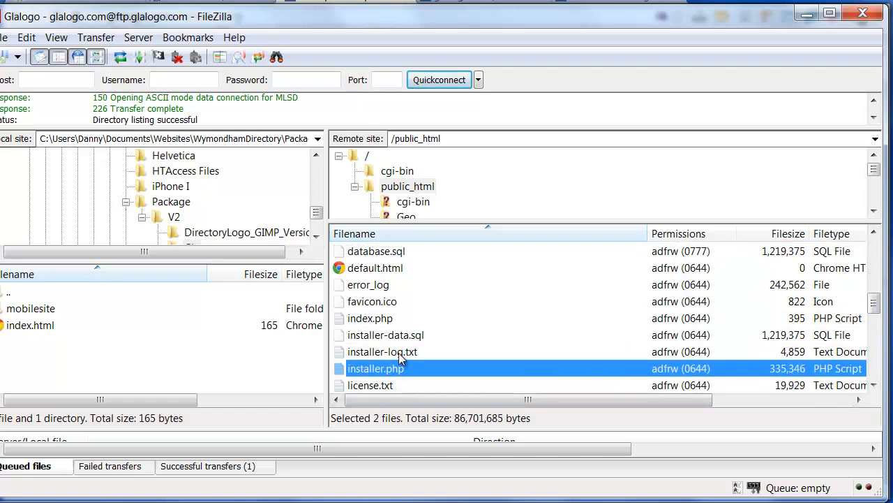
{"action": "left_click", "coordinate": [401, 353], "text": "ctrl"}
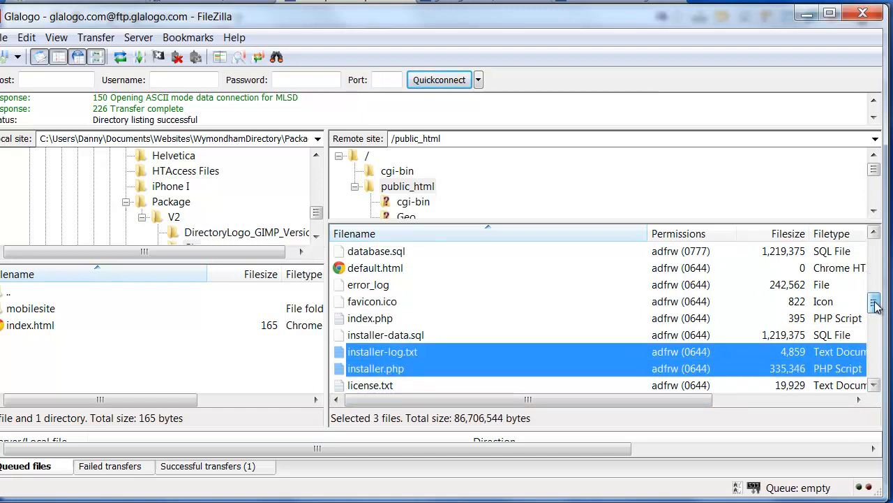
{"action": "left_click_drag", "start_coordinate": [875, 307], "coordinate": [873, 296]}
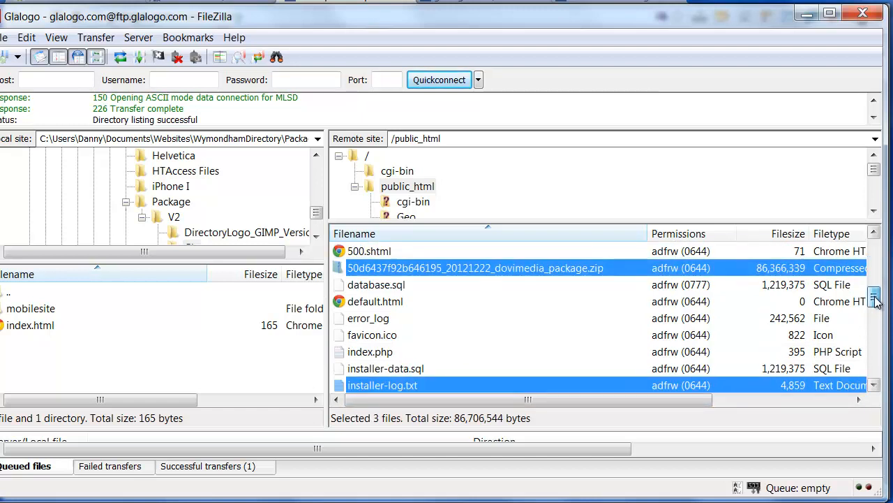
{"action": "left_click", "coordinate": [422, 372], "text": "ctrl"}
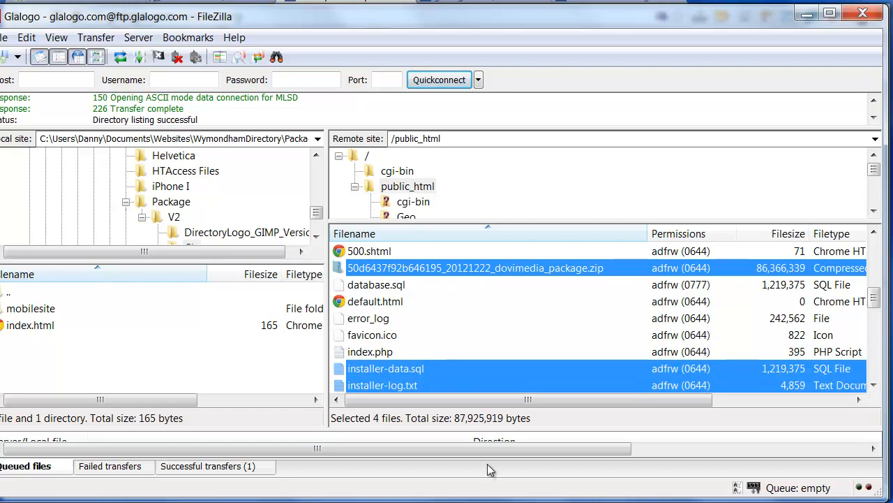
{"action": "left_click_drag", "start_coordinate": [528, 402], "coordinate": [638, 401]}
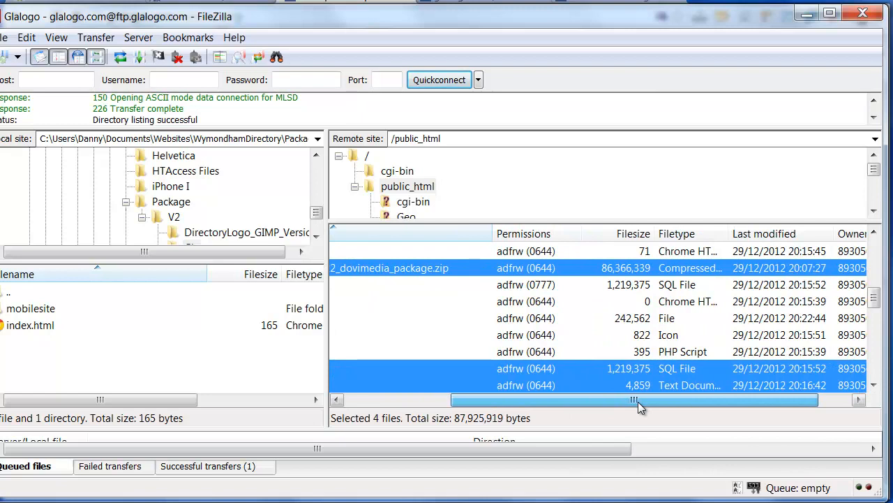
{"action": "left_click_drag", "start_coordinate": [637, 401], "coordinate": [492, 402]}
{"action": "left_click", "coordinate": [404, 292], "text": "ctrl"}
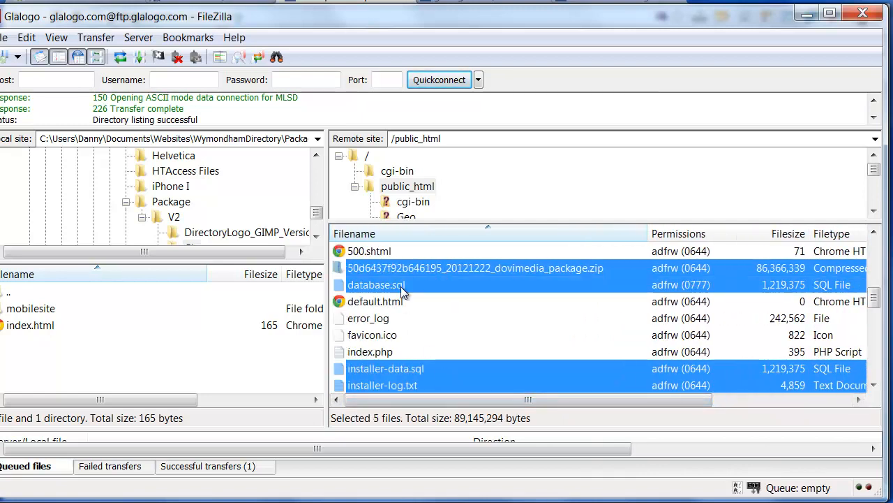
{"action": "right_click", "coordinate": [442, 286]}
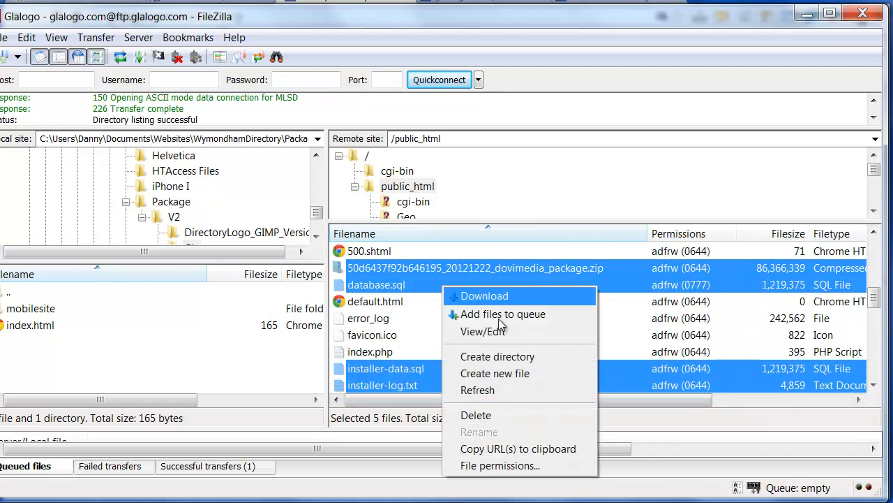
{"action": "left_click", "coordinate": [496, 416]}
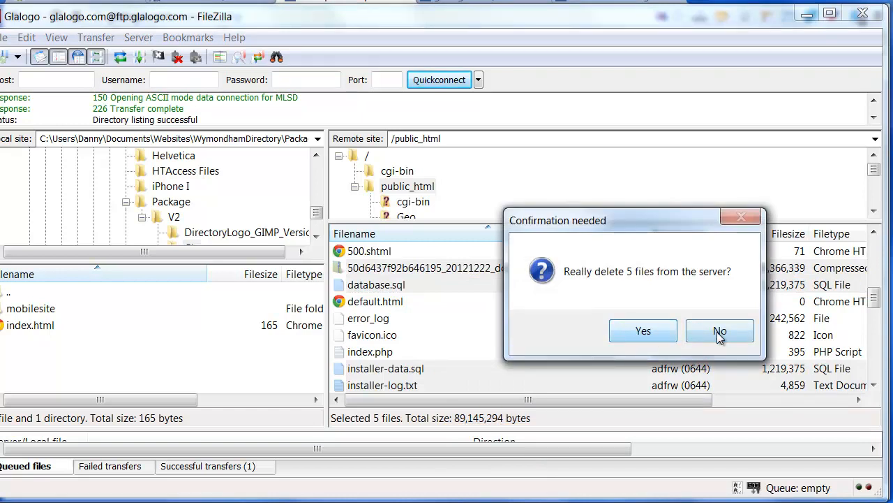
{"action": "left_click", "coordinate": [643, 331]}
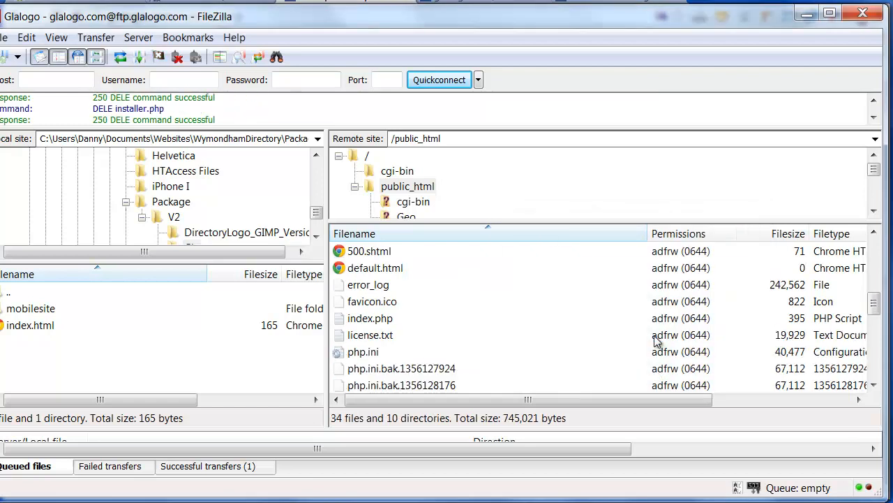
- Switch back to the browser, load the glalogo.com home page and check its slider and feature sections
{"action": "left_click", "coordinate": [482, 2]}
{"action": "left_click", "coordinate": [595, 2]}
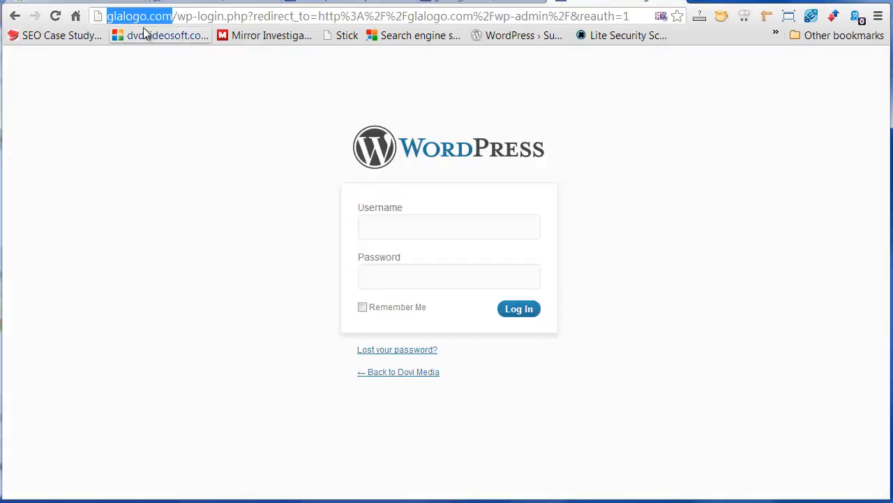
{"action": "left_click", "coordinate": [178, 16]}
{"action": "key", "text": "shift+End"}
{"action": "key", "text": "Delete"}
{"action": "key", "text": "Return"}
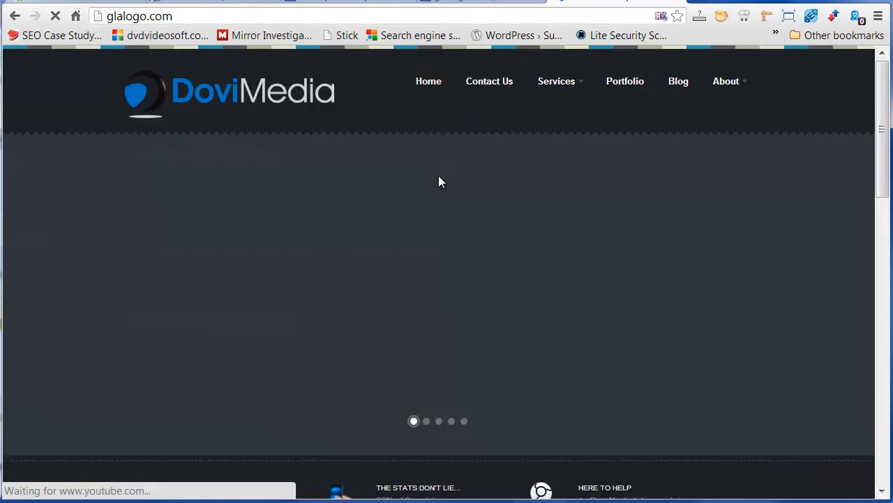
{"action": "scroll", "coordinate": [439, 180], "scroll_direction": "down", "scroll_amount": 2}
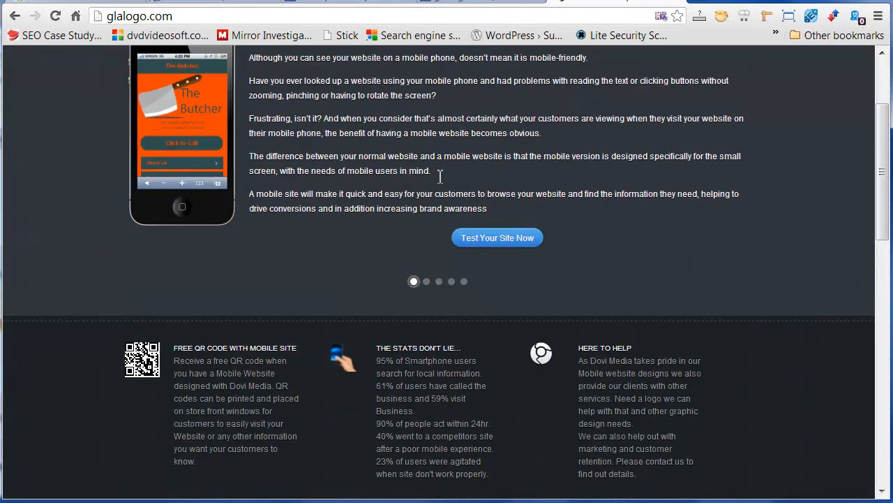